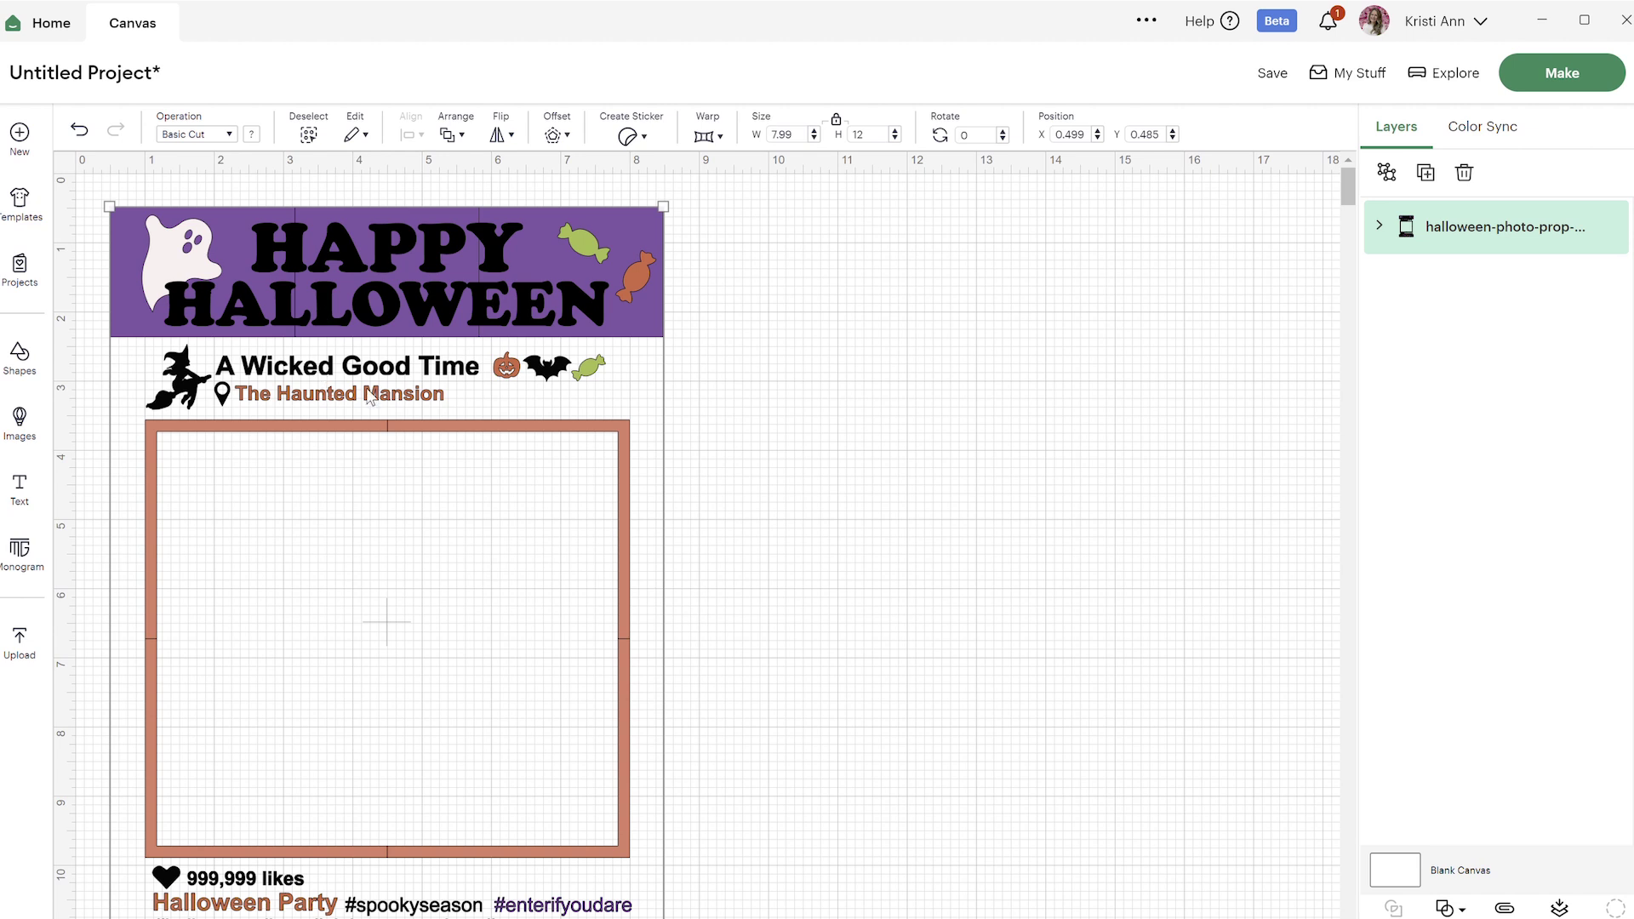
Step: Select the grouped design's width value, about 7.99 in, for editing
click(805, 137)
Step: Set the design width to 24 in (about 36.05 in tall) and zoom out to view it
text(24)
key(Return)
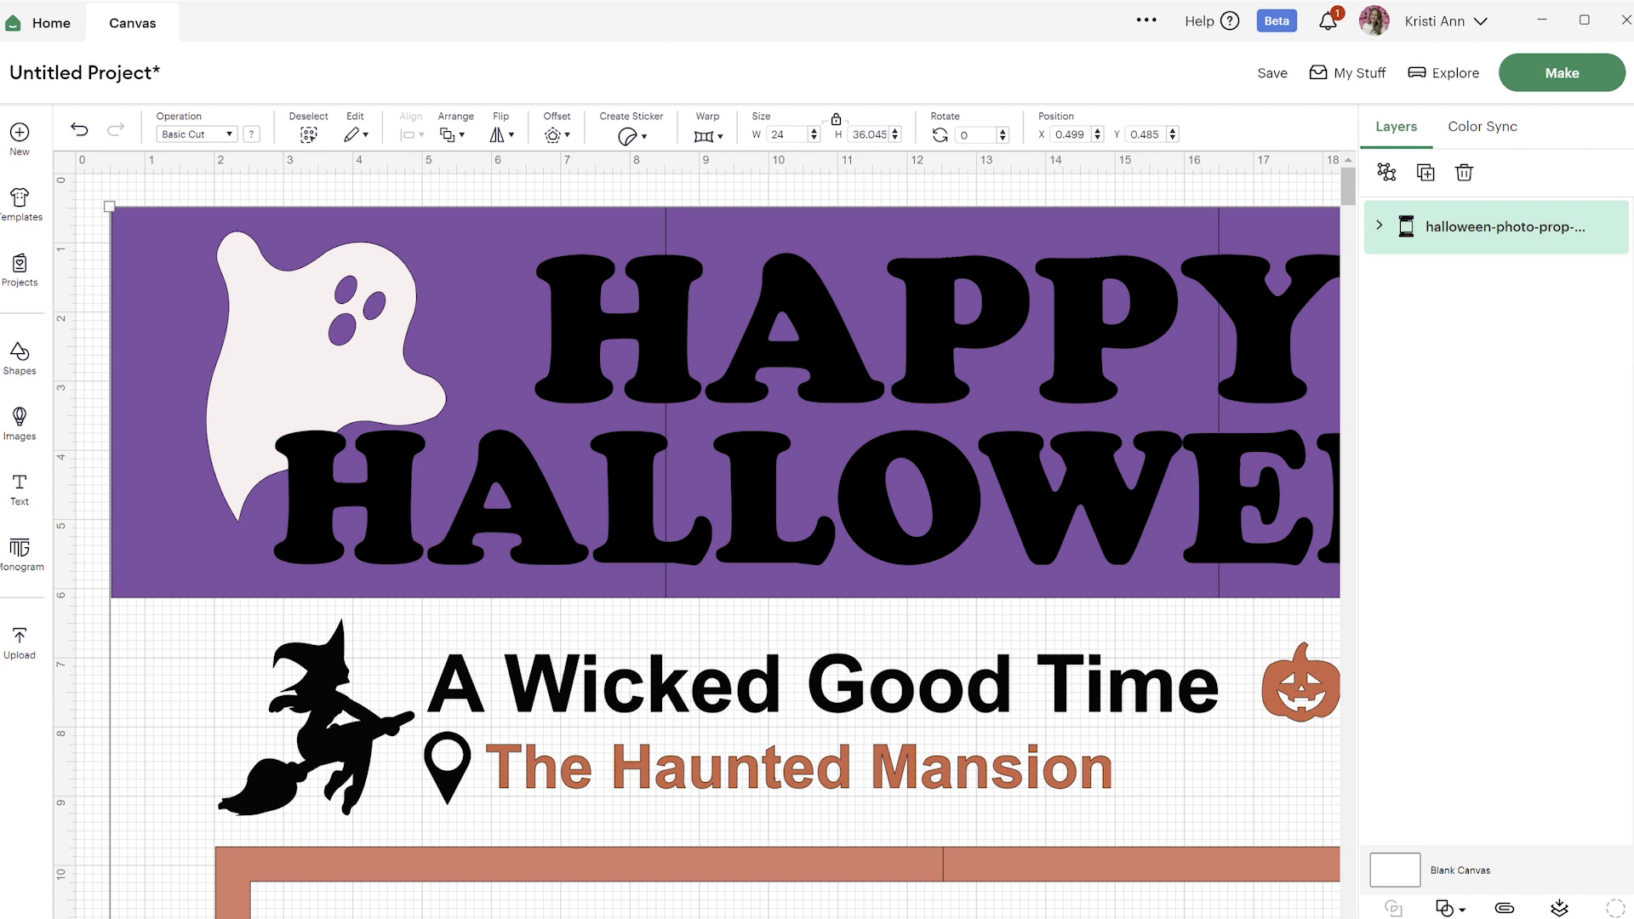
key(ctrl+minus)
key(ctrl+minus)
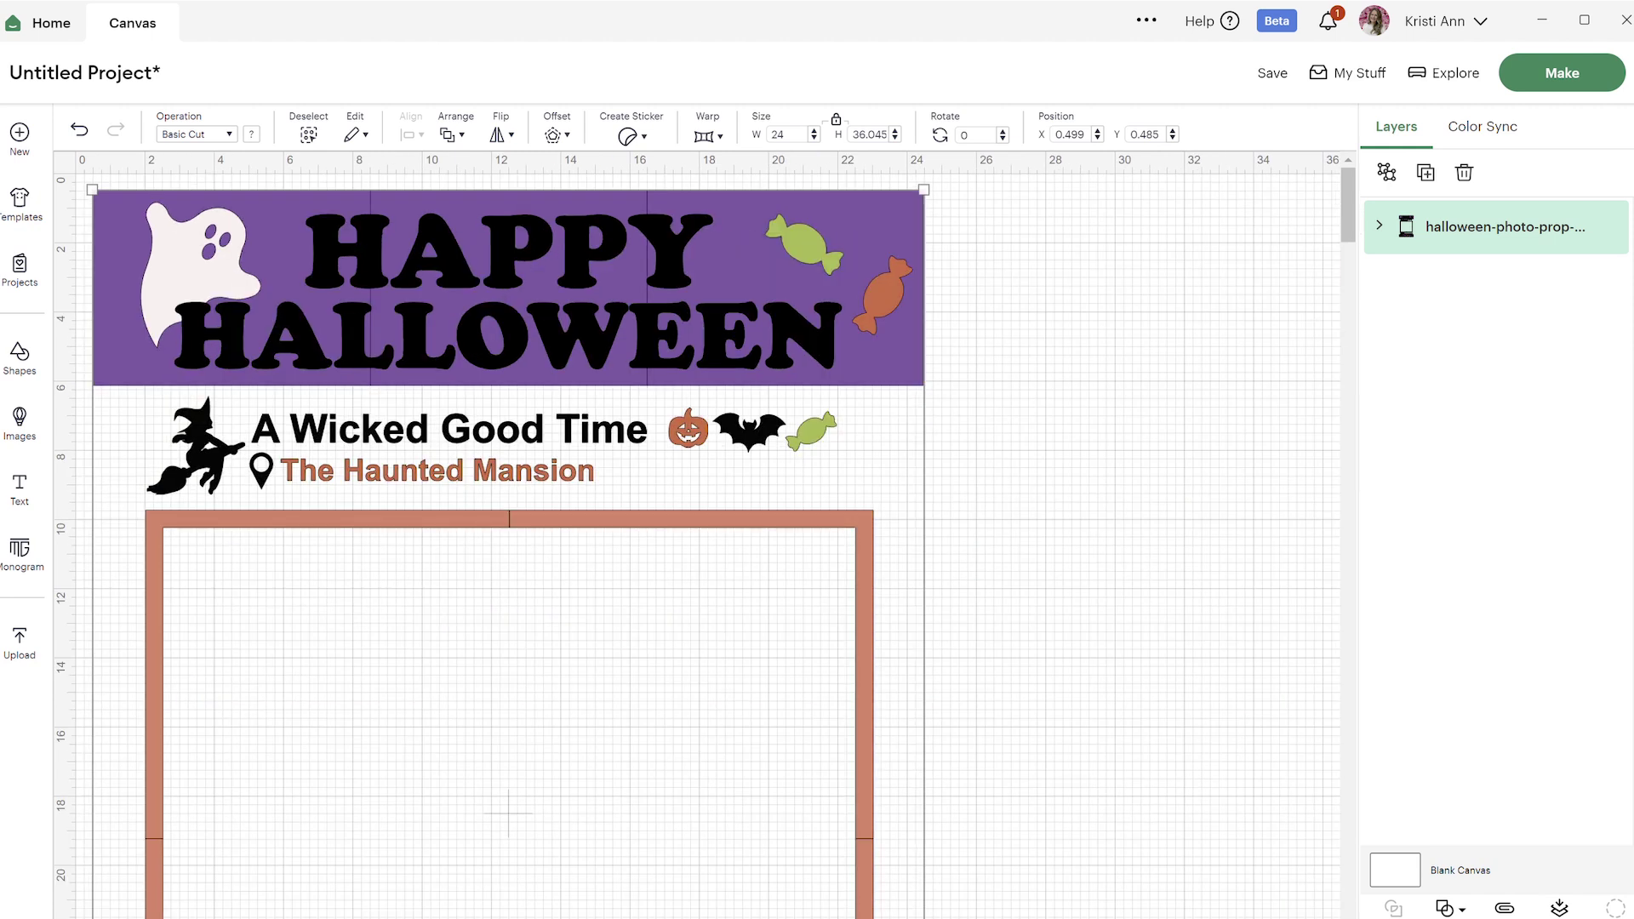
key(ctrl+minus)
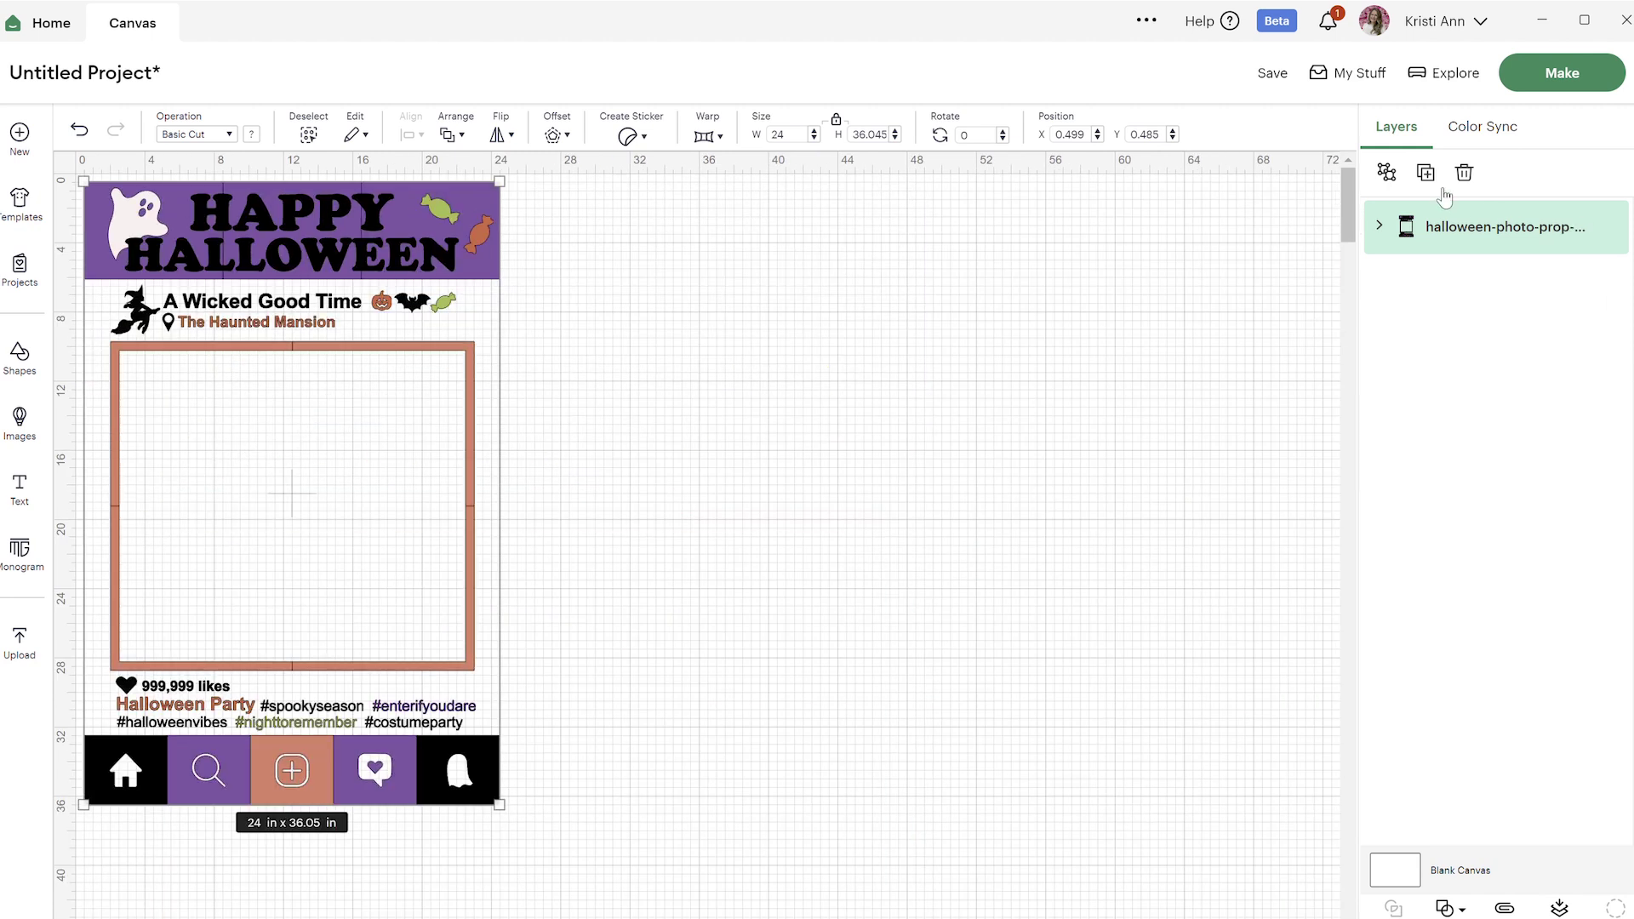
Step: Ungroup the design, then inspect the 'A Wicked Good Time' and 'The Haunted Mansion' text layers
click(1387, 173)
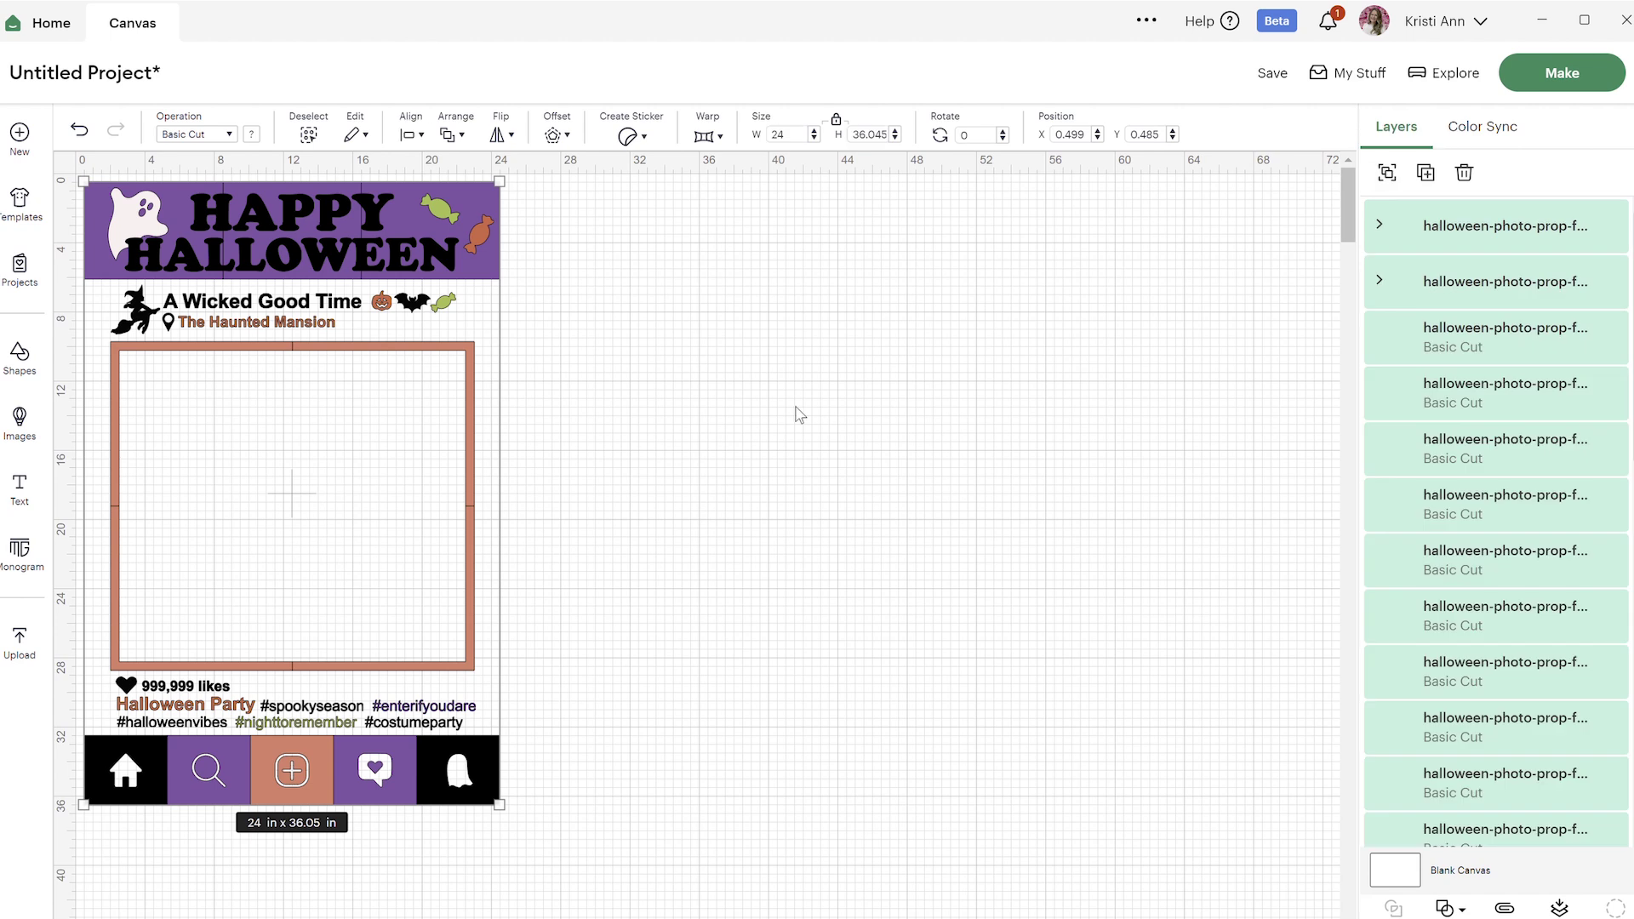
click(800, 472)
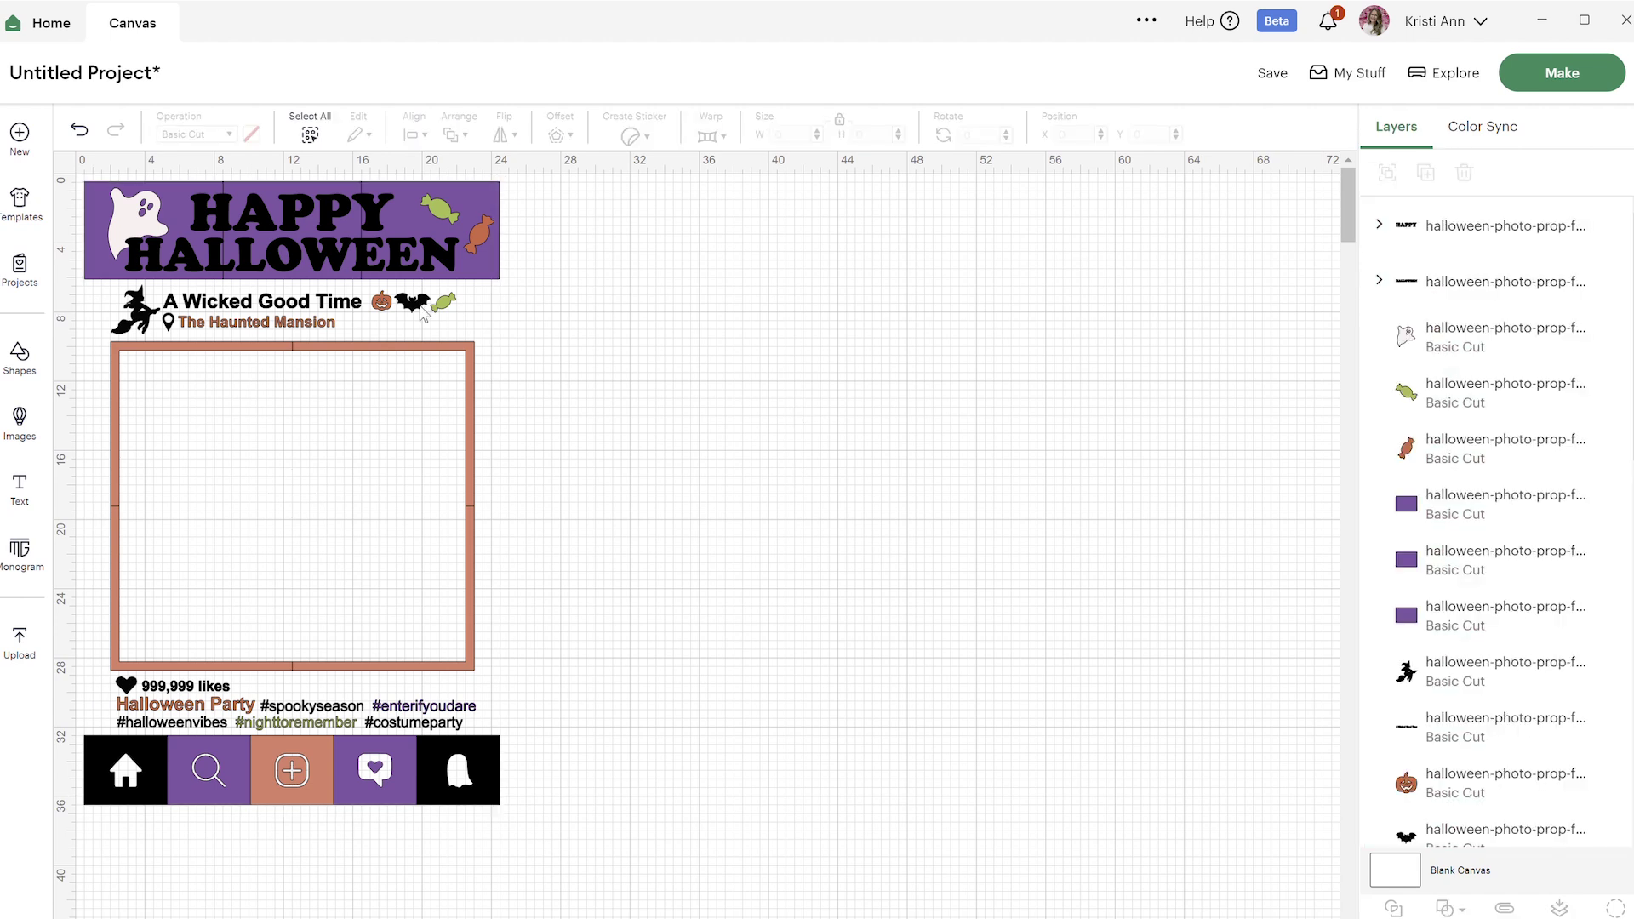
click(300, 307)
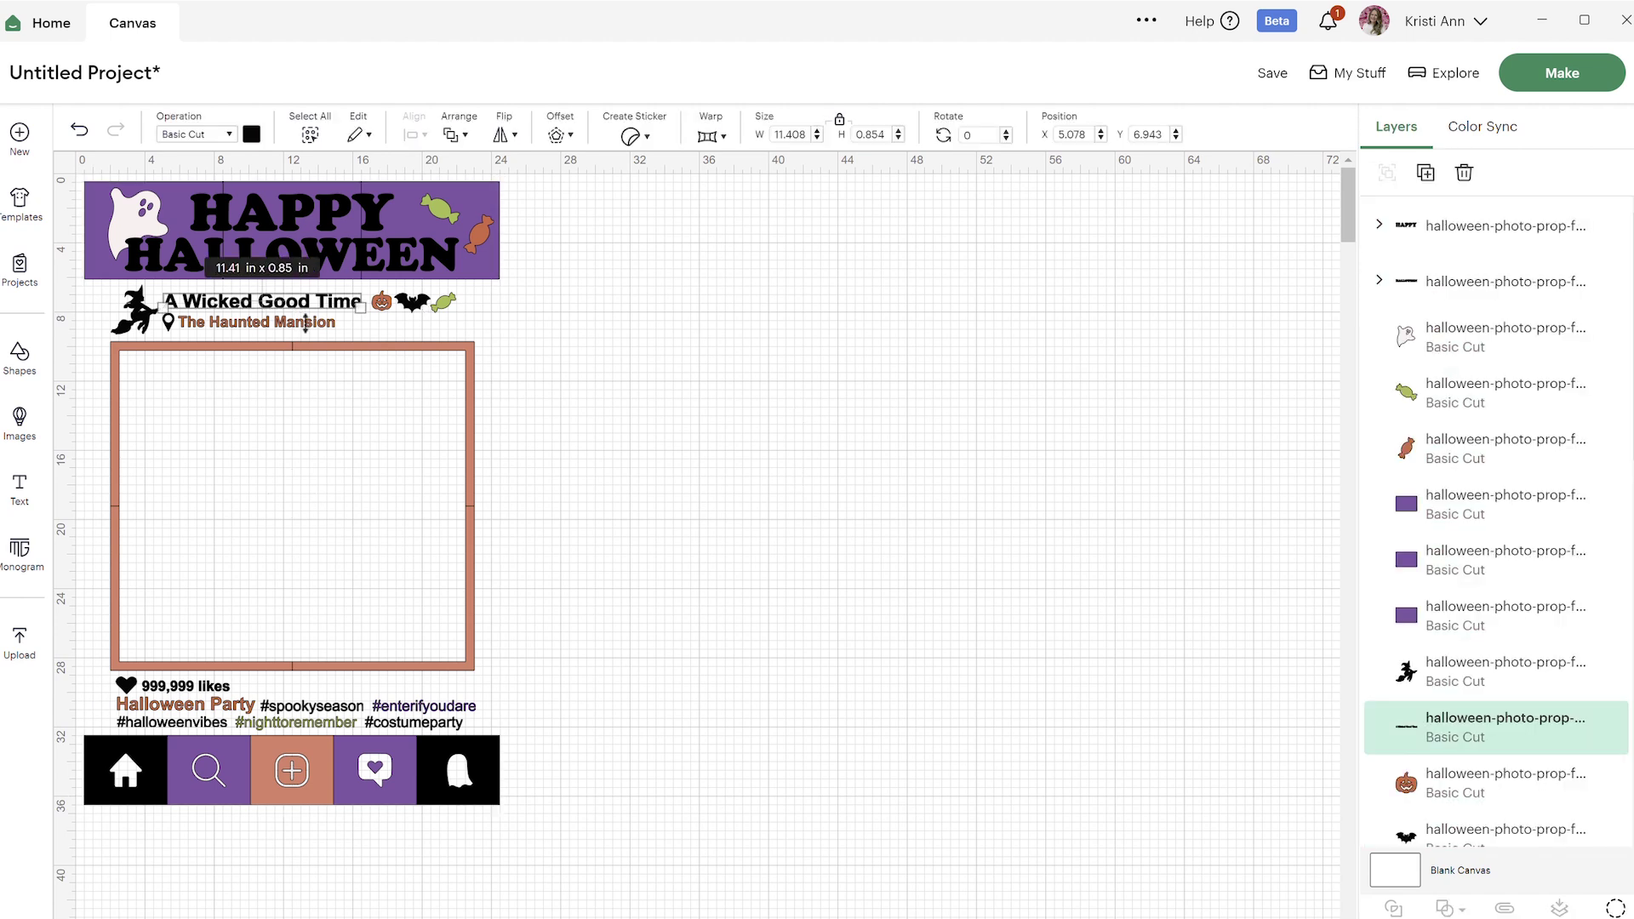
click(293, 332)
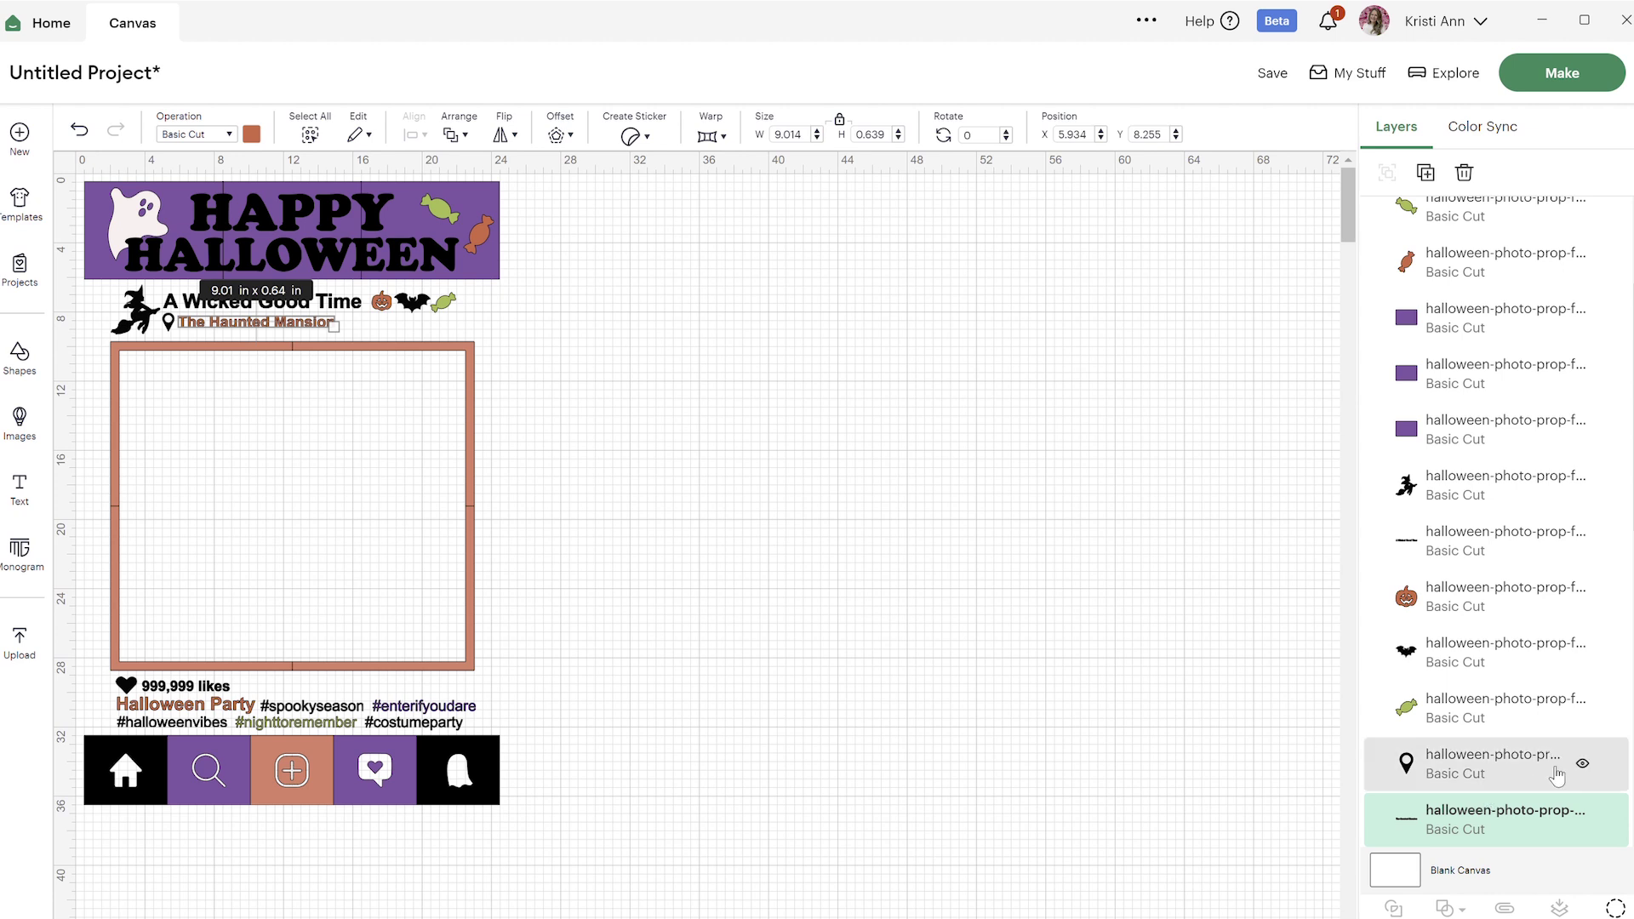
click(694, 583)
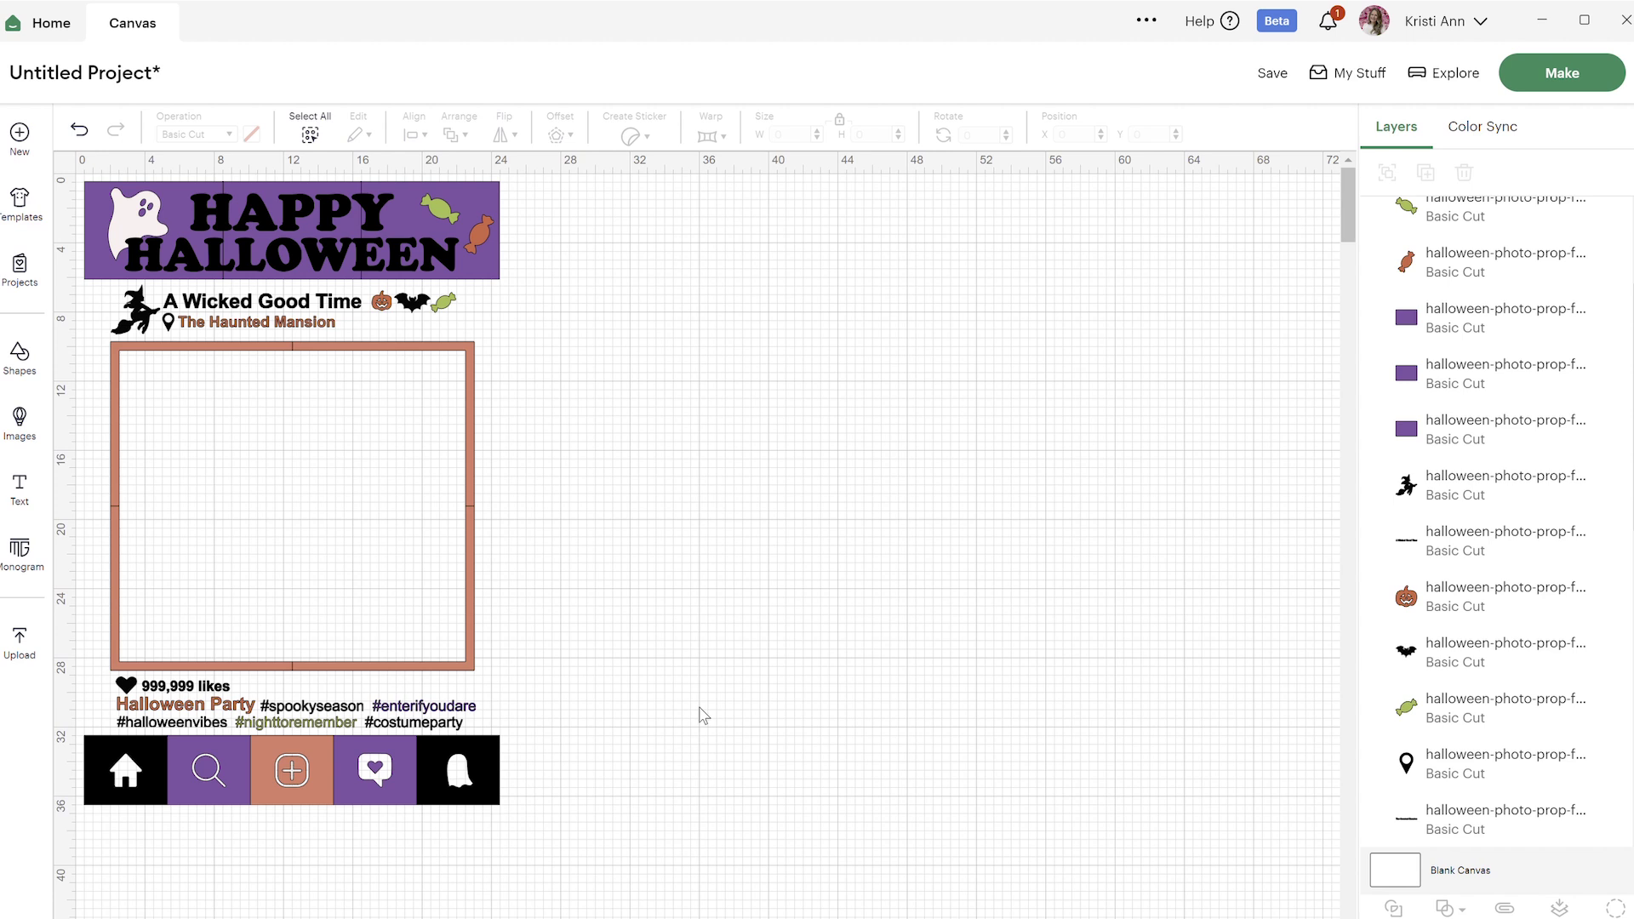
Step: Ungroup the photo frame border into its separate pieces
click(378, 350)
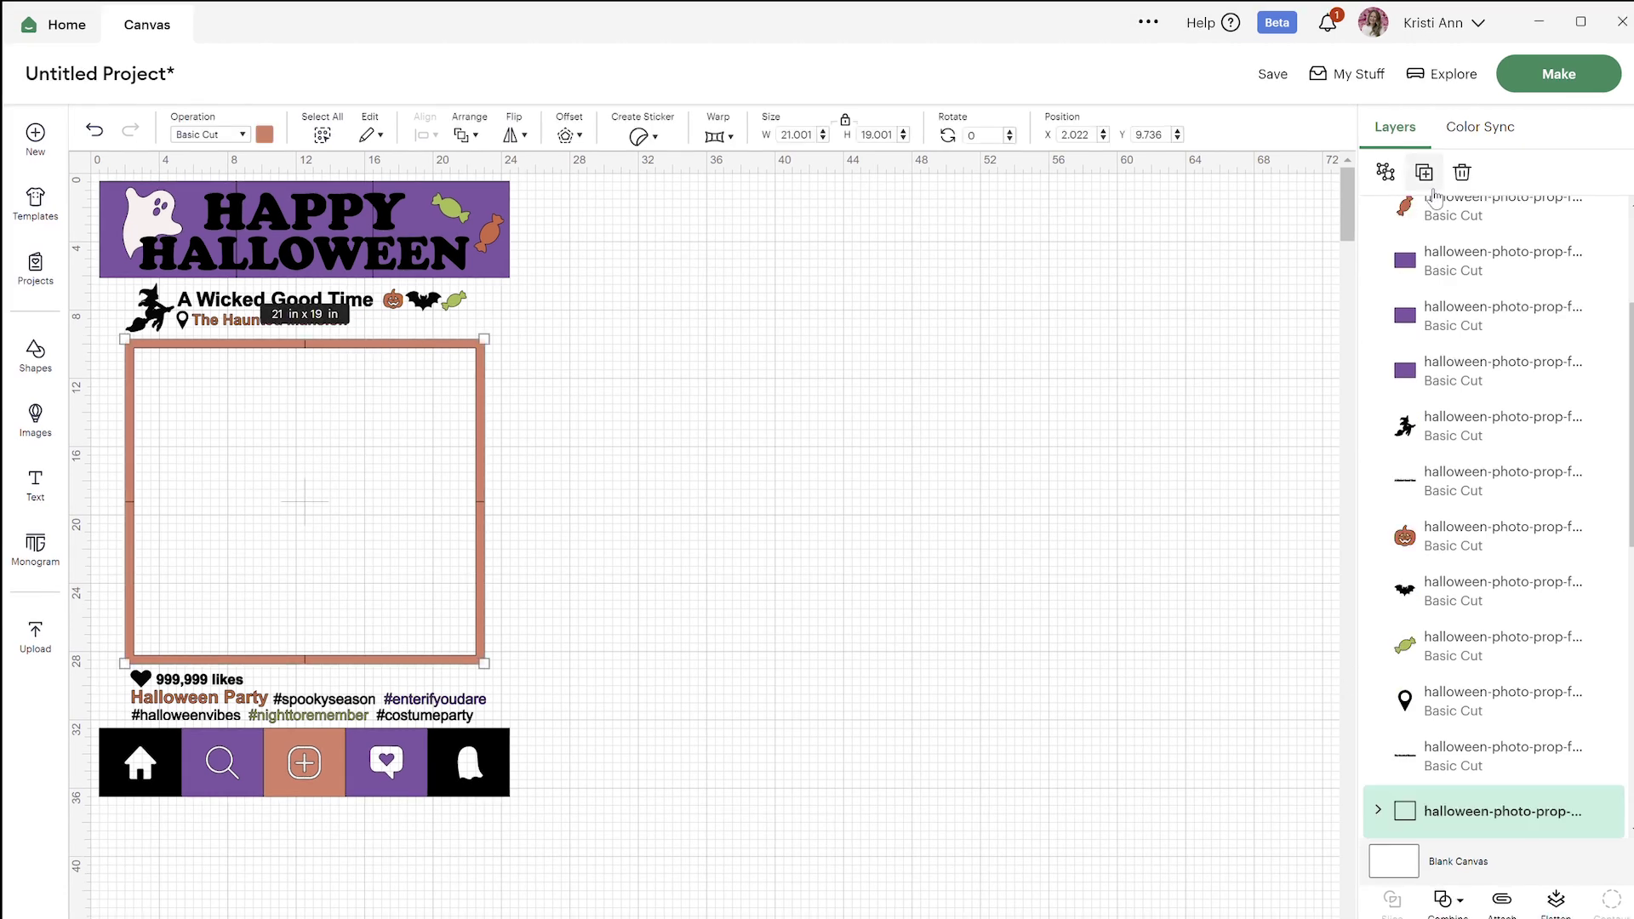
click(1386, 172)
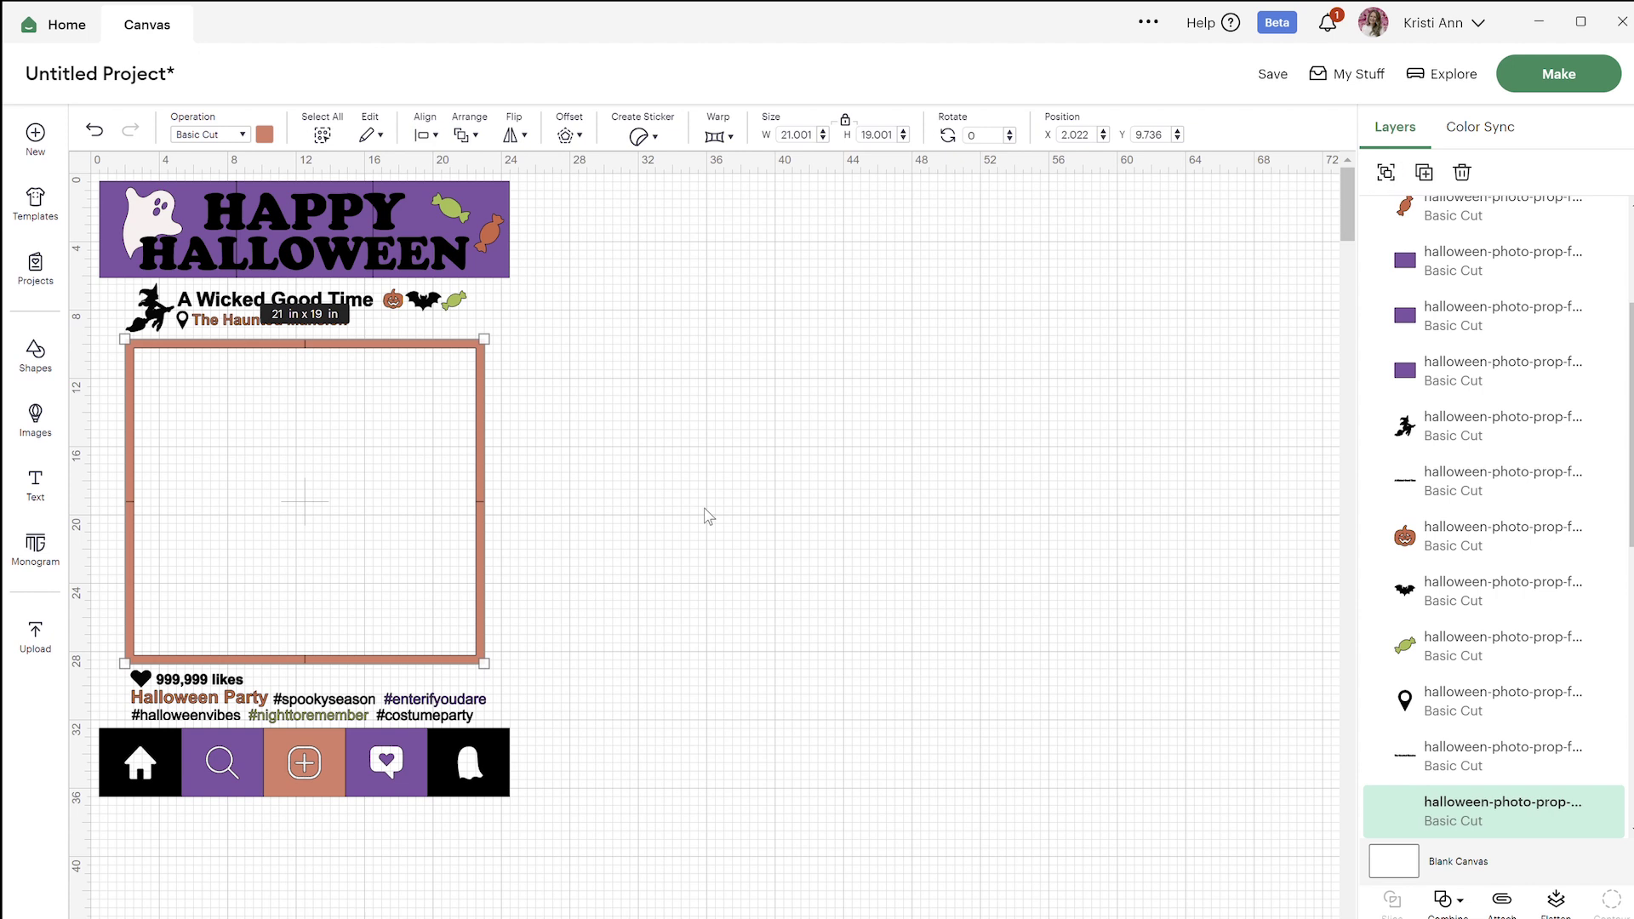
click(706, 515)
Step: Move the two right-hand corner pieces onto empty canvas and attach them together
drag(481, 358, 968, 241)
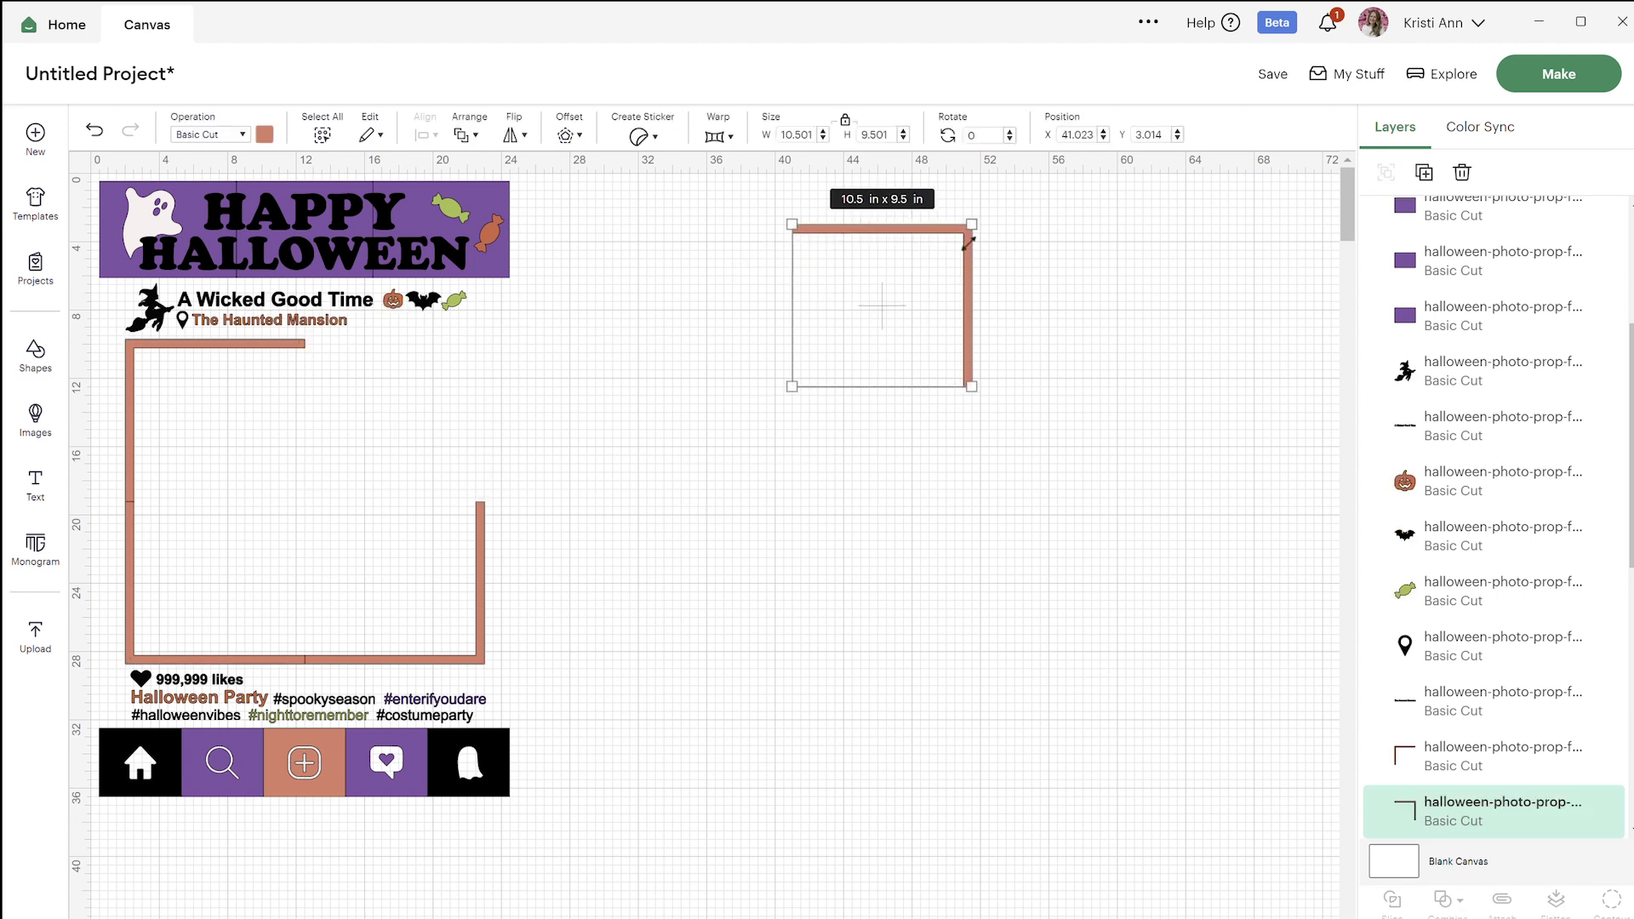
drag(481, 555, 953, 289)
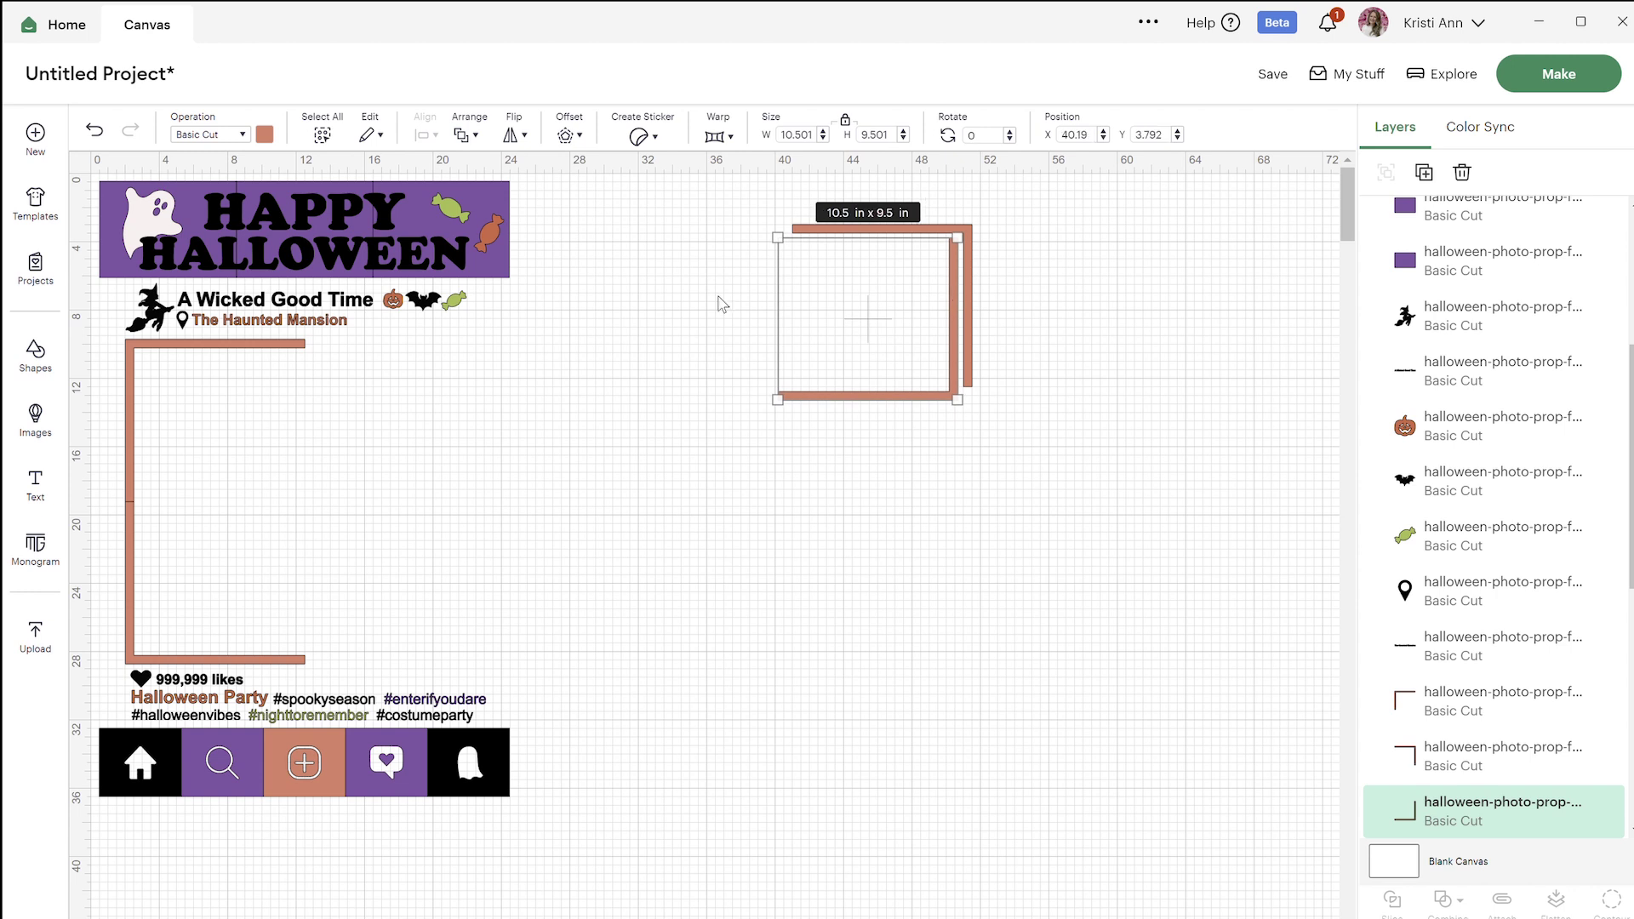
click(736, 243)
drag(738, 207, 1033, 445)
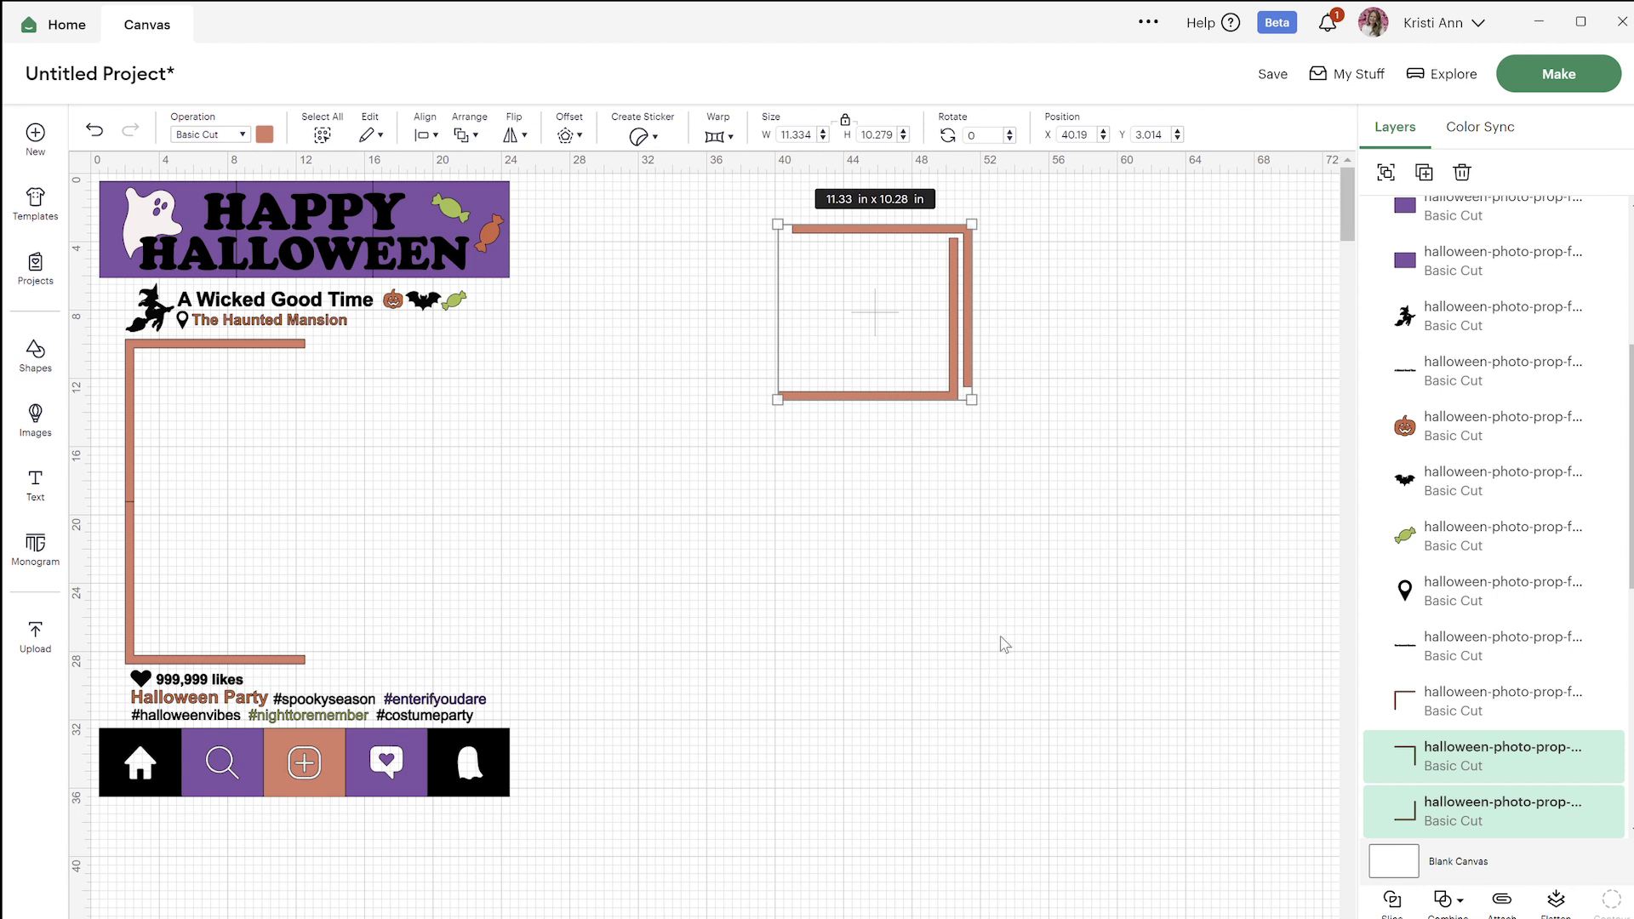
click(1502, 900)
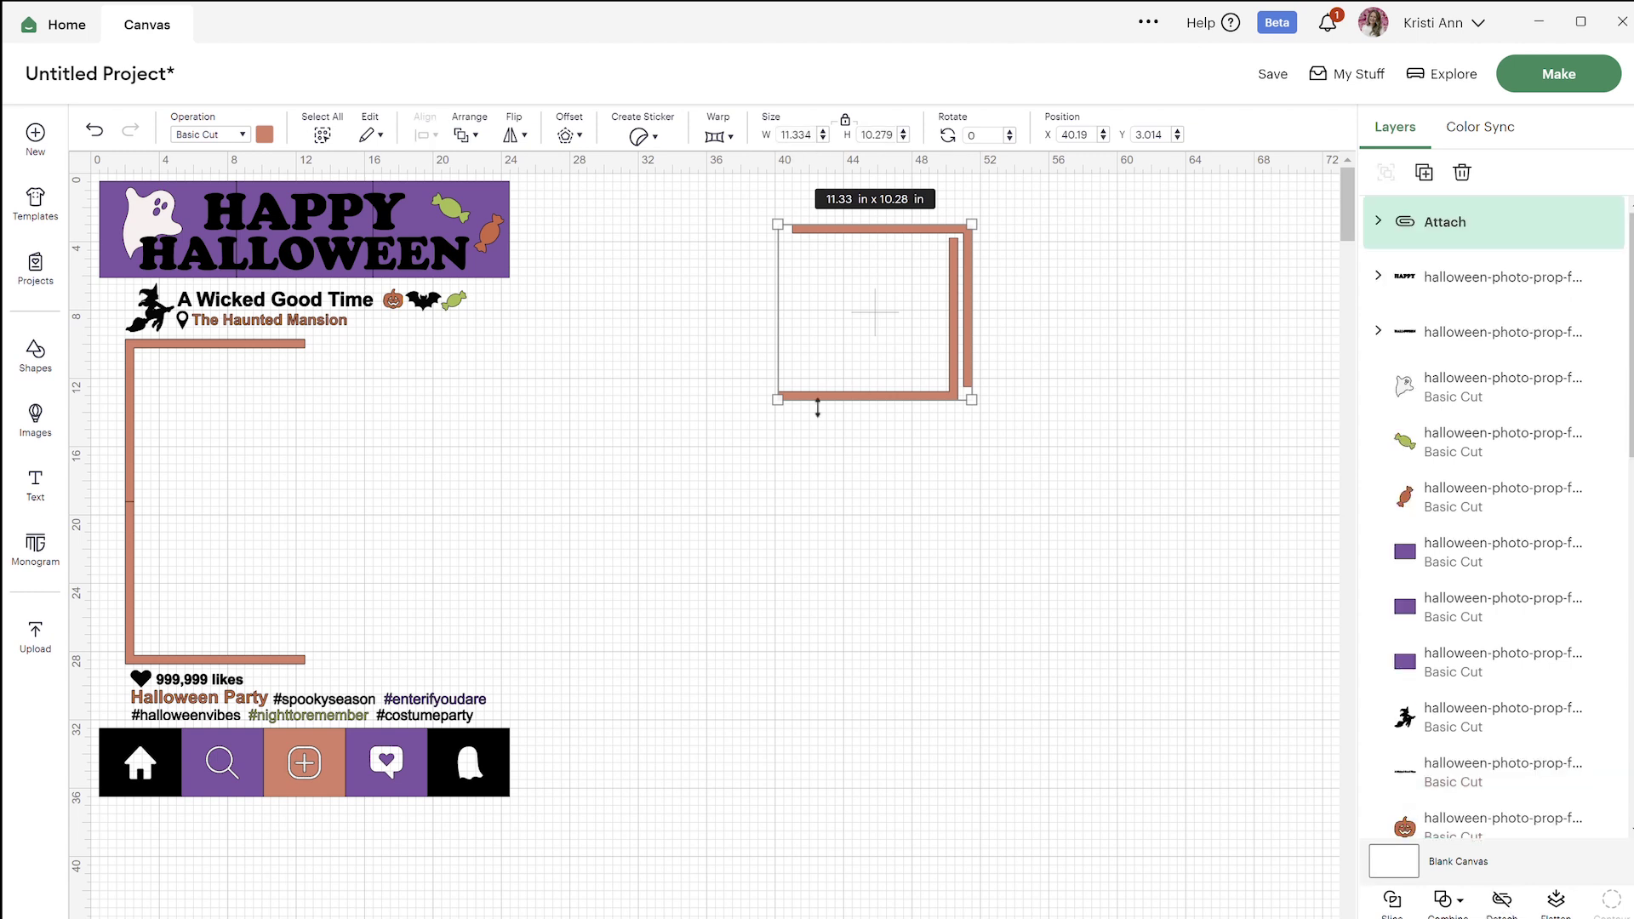
Step: Attach the two left corner pieces around the orange plus square, then start Make
click(321, 369)
drag(306, 353, 692, 364)
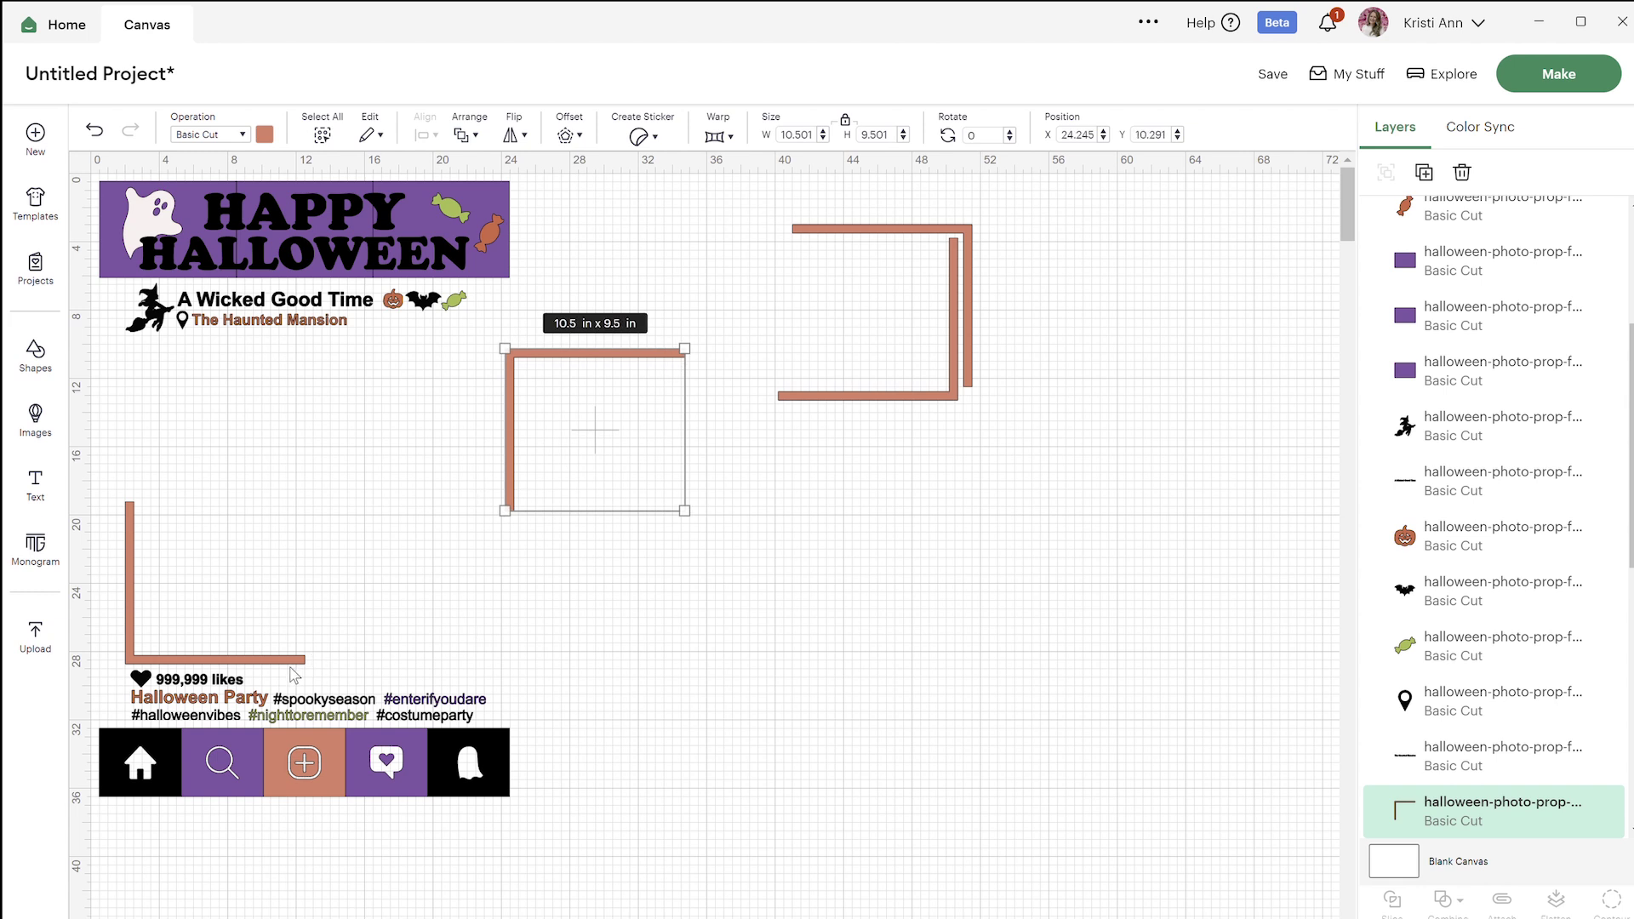
drag(290, 666, 688, 527)
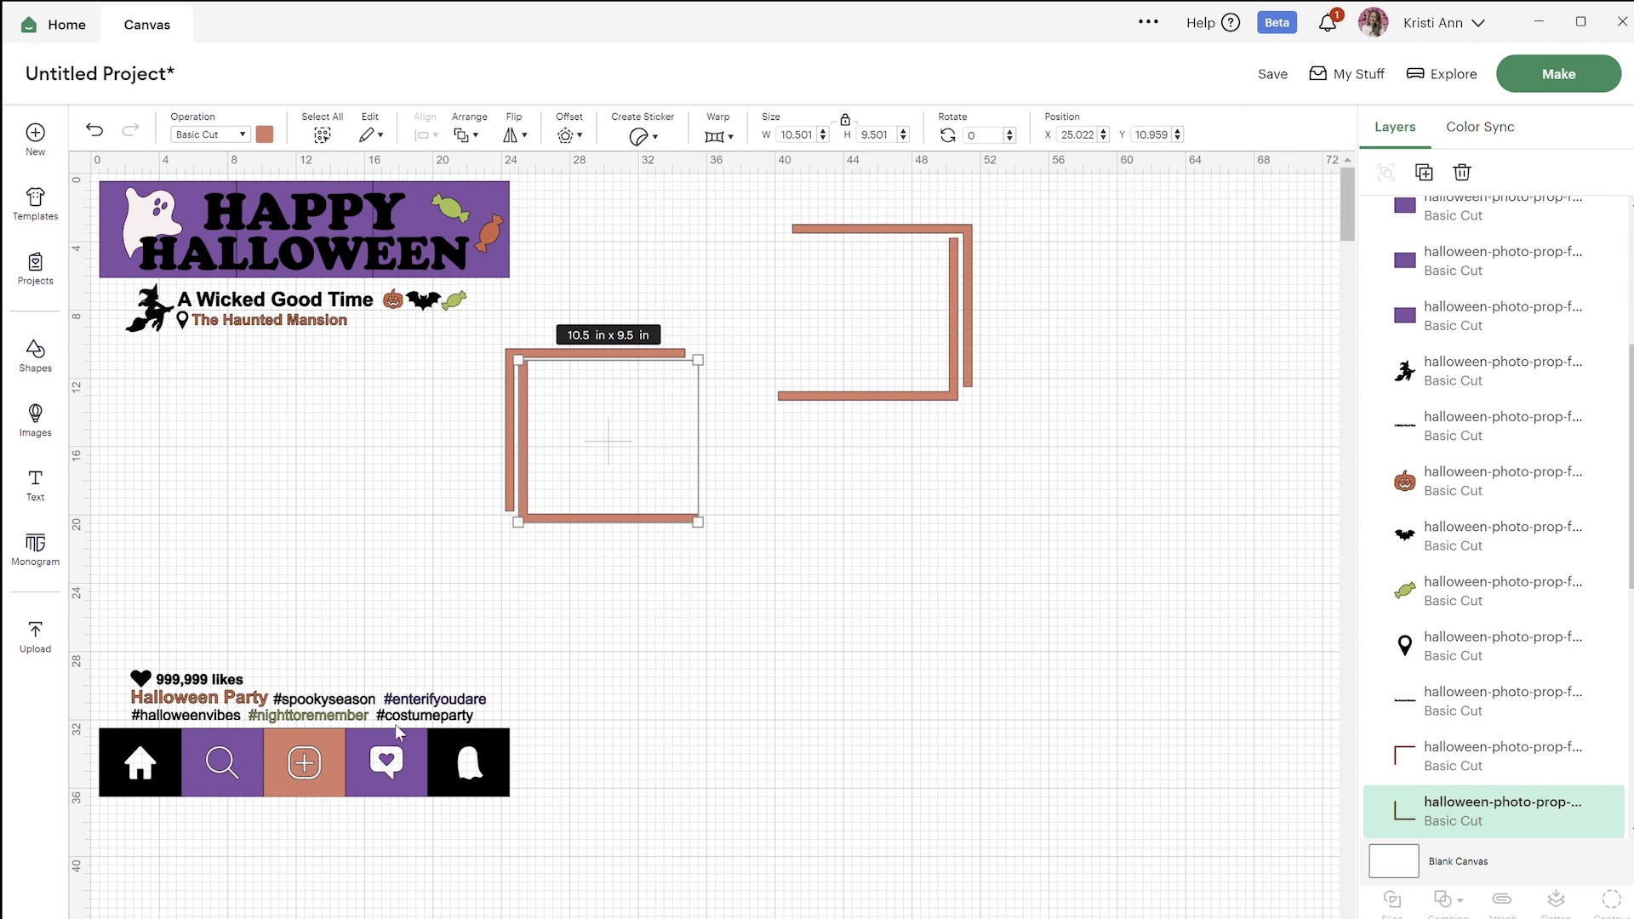
drag(322, 760, 611, 386)
click(467, 371)
drag(492, 356, 749, 589)
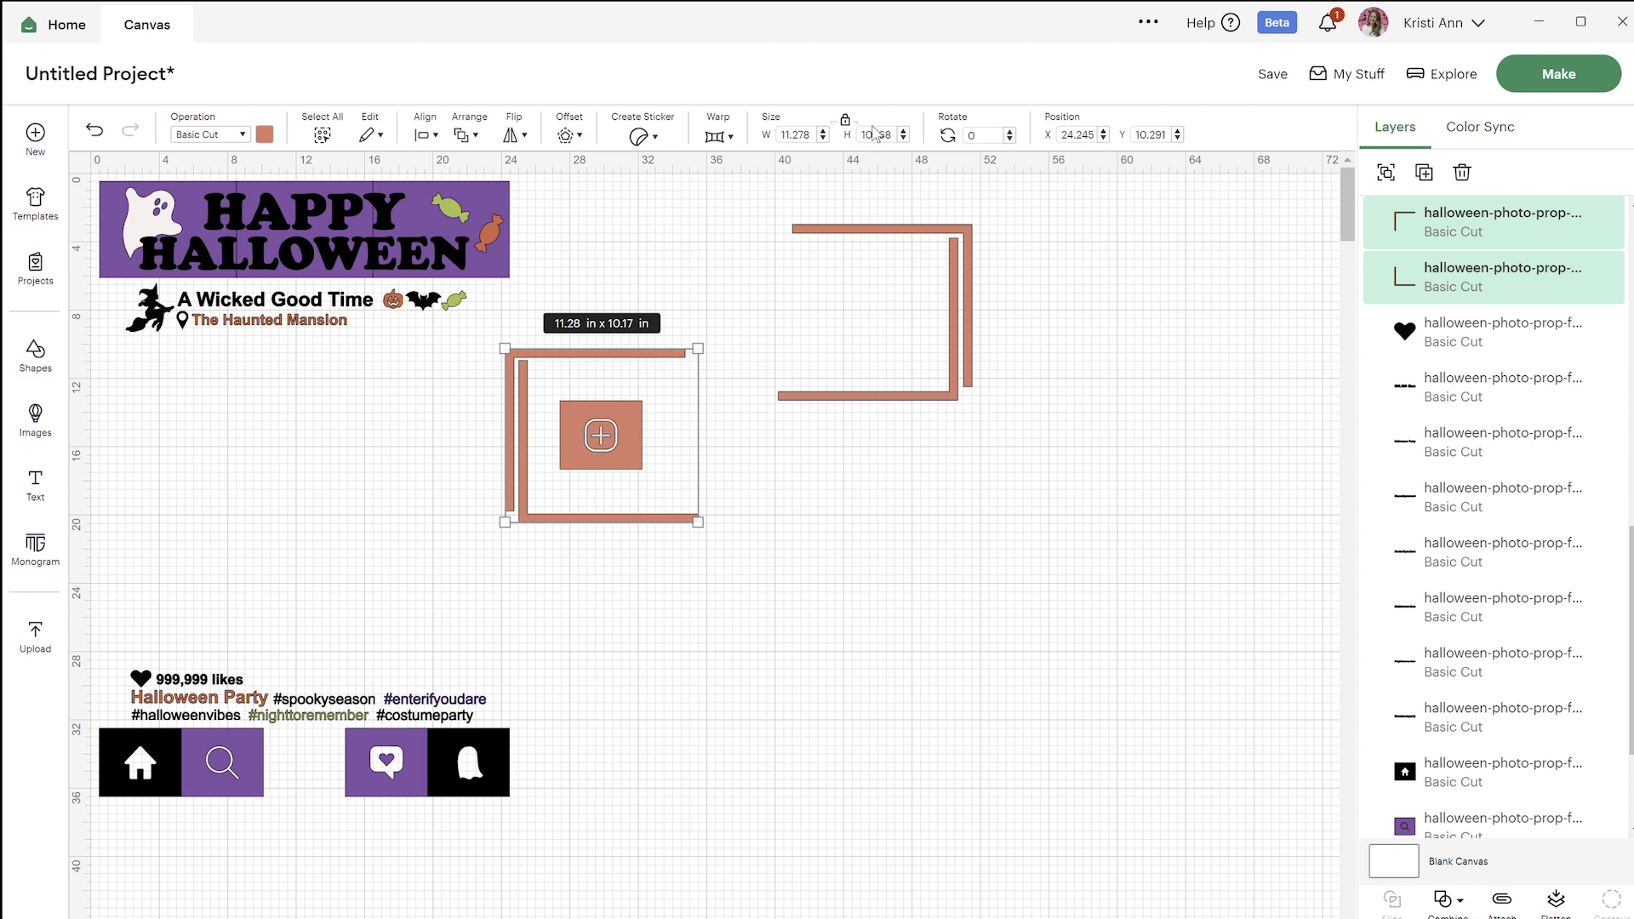
click(1502, 900)
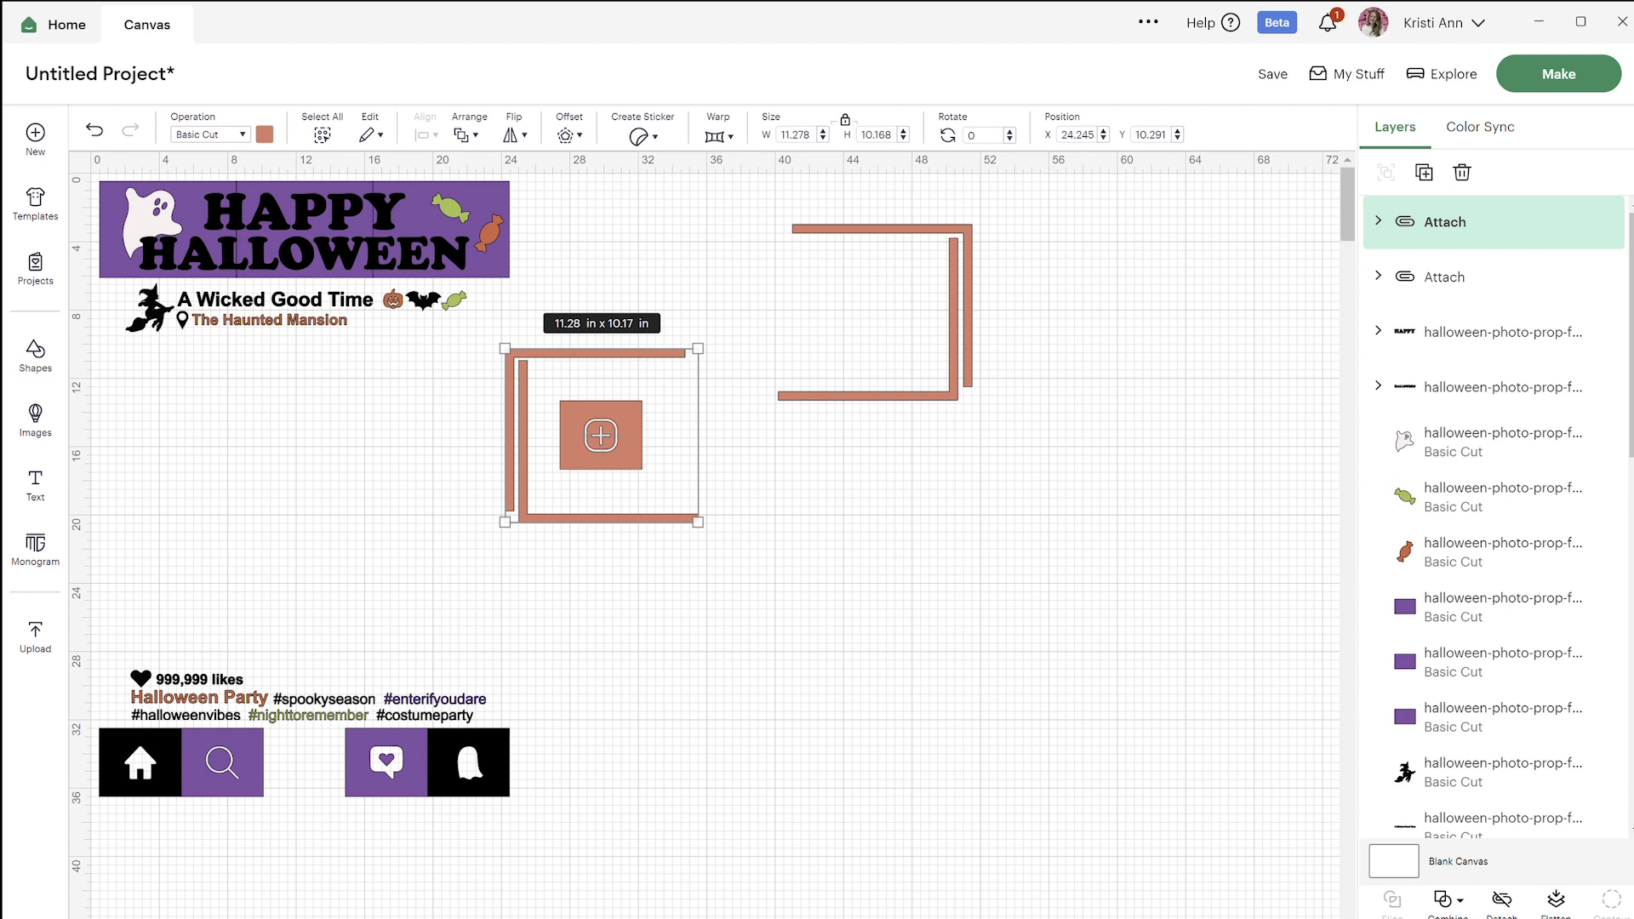
click(1550, 73)
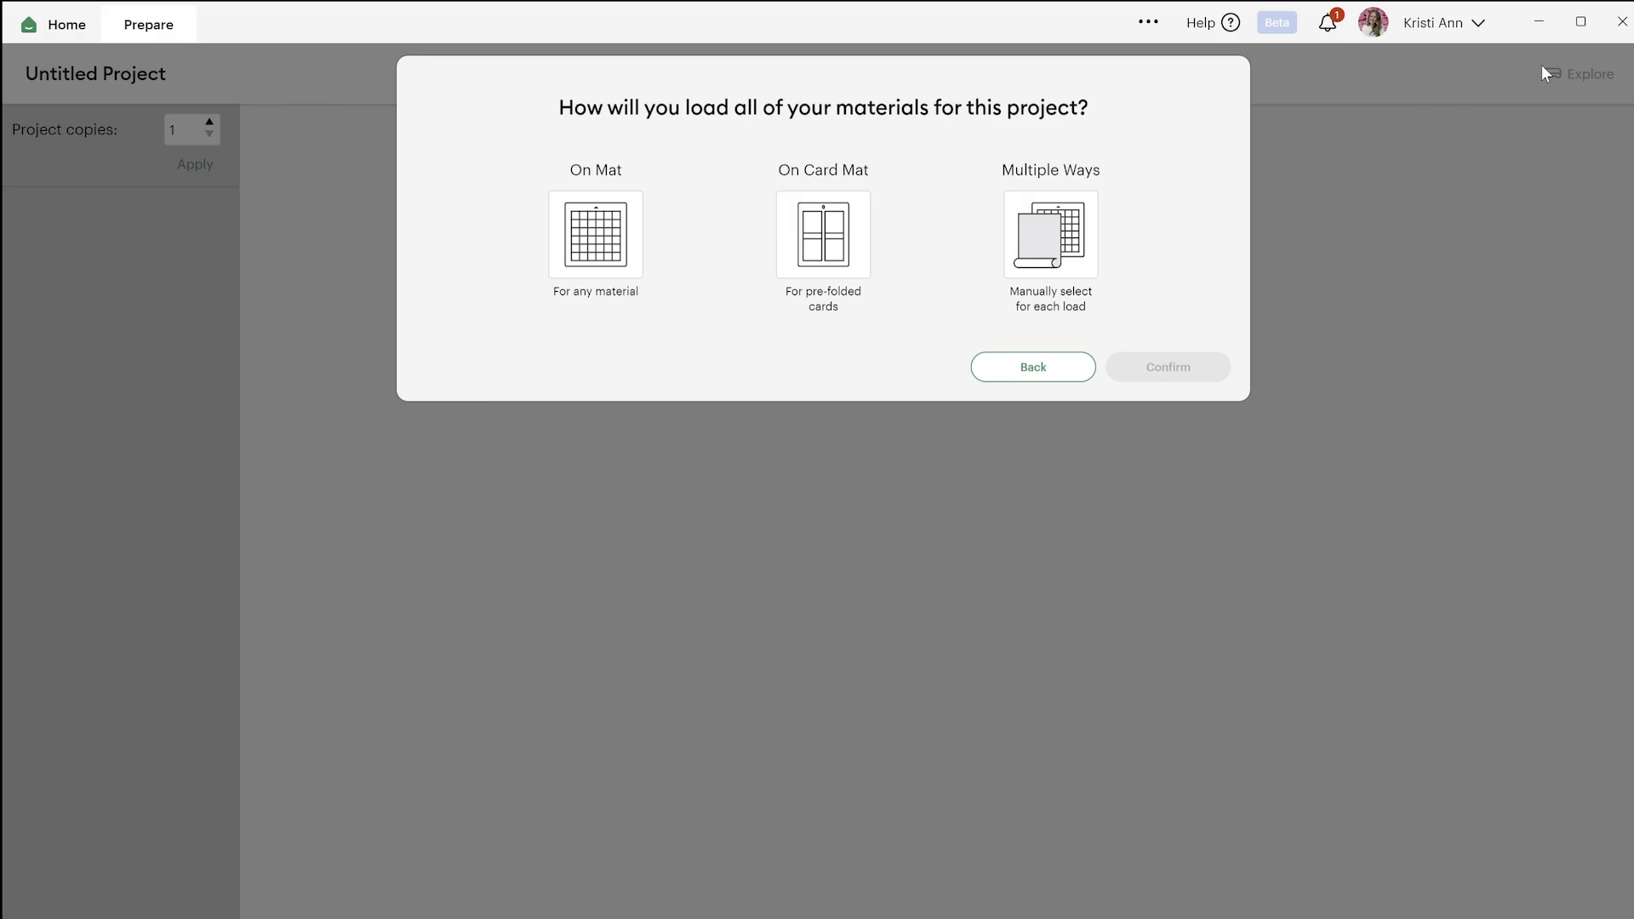
Step: Load materials On Mat and review the layouts of mats 2 through 5
click(639, 256)
click(1207, 447)
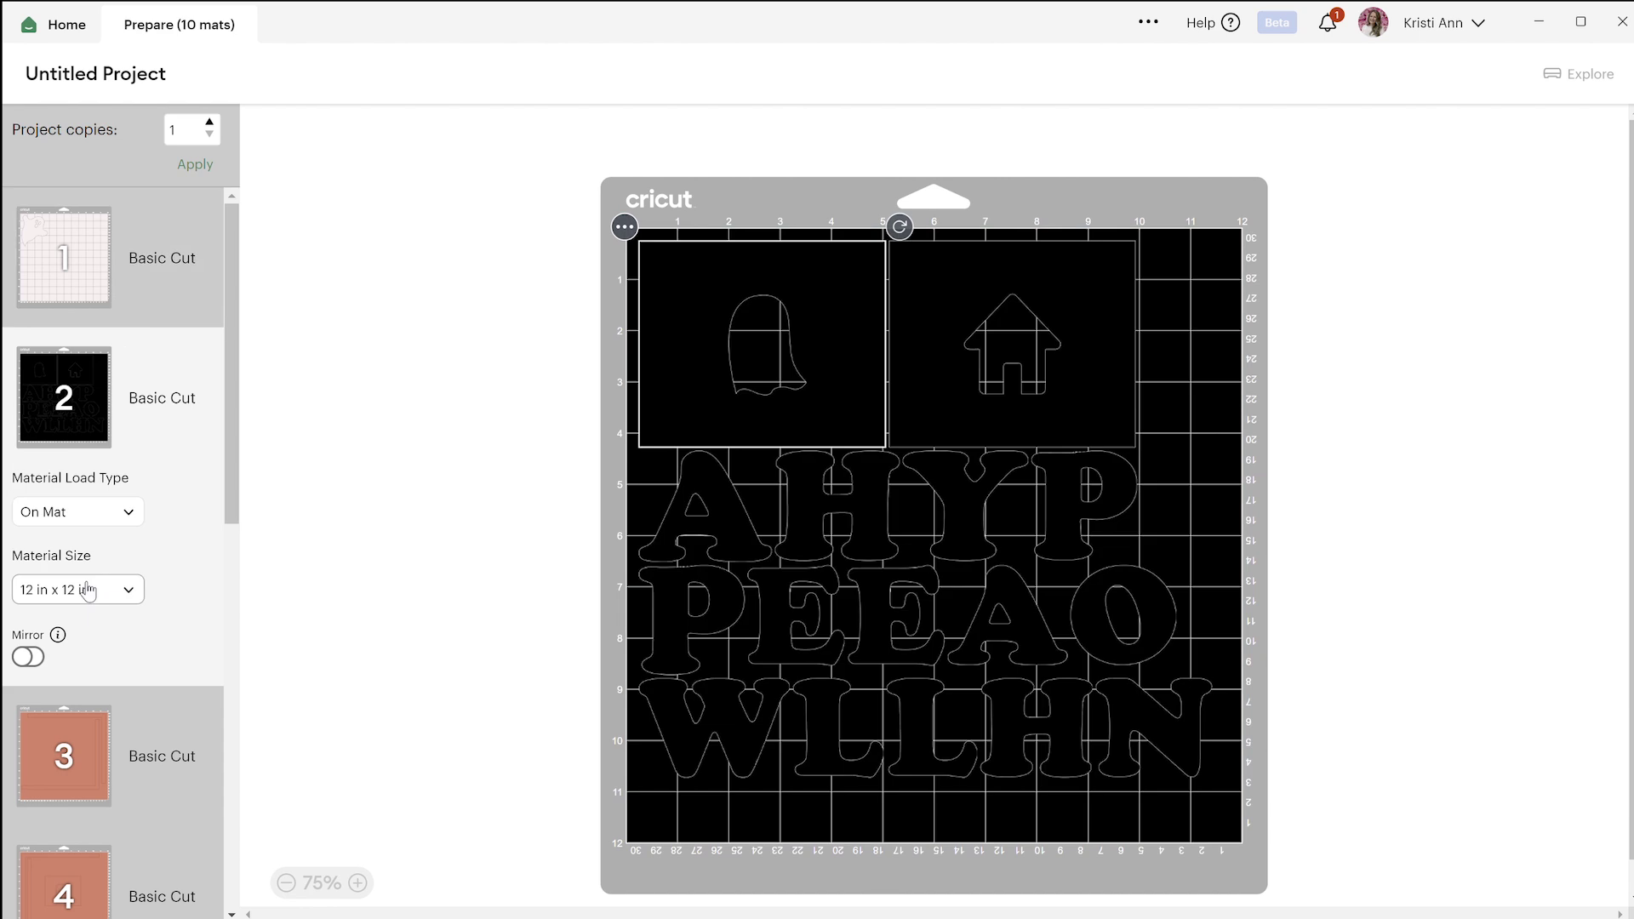
click(80, 580)
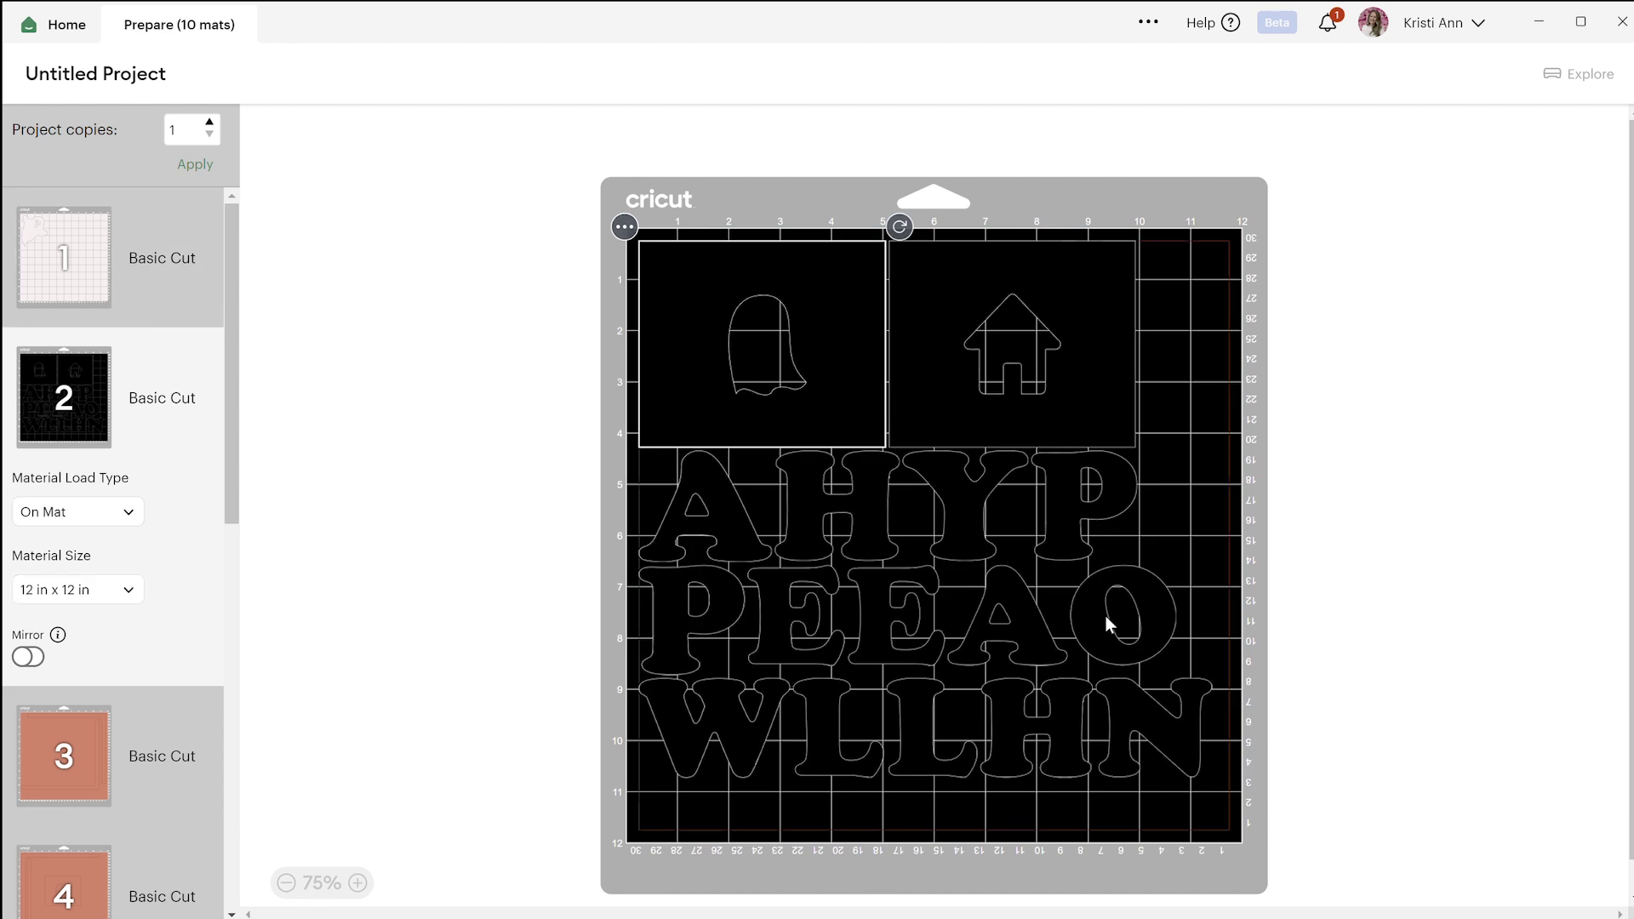
click(53, 728)
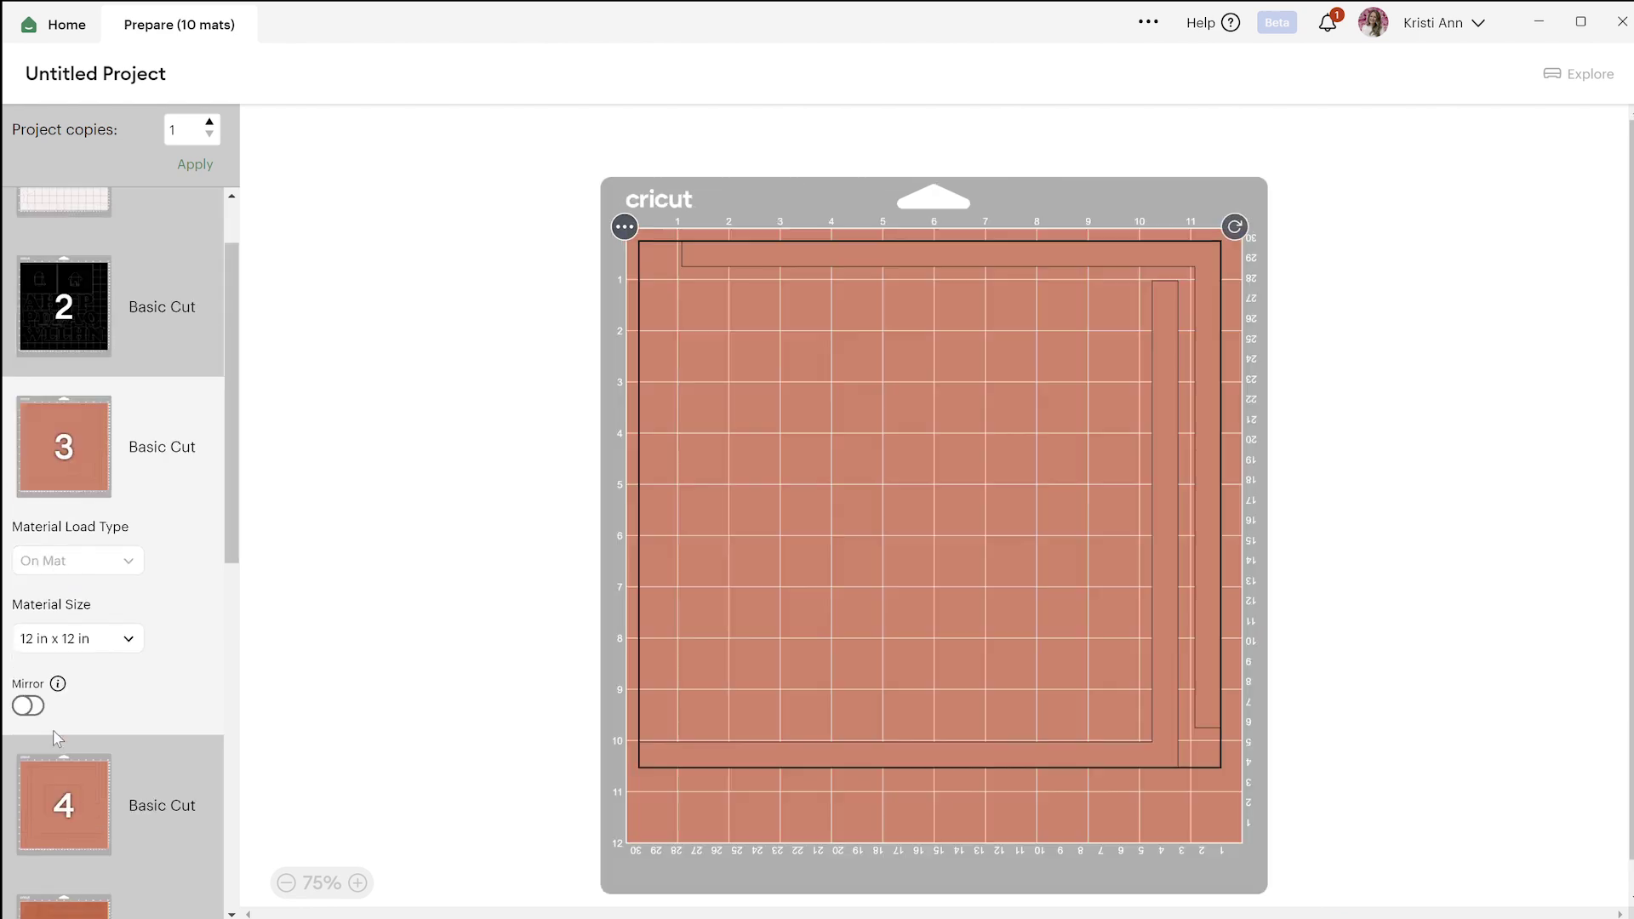
drag(248, 511, 241, 576)
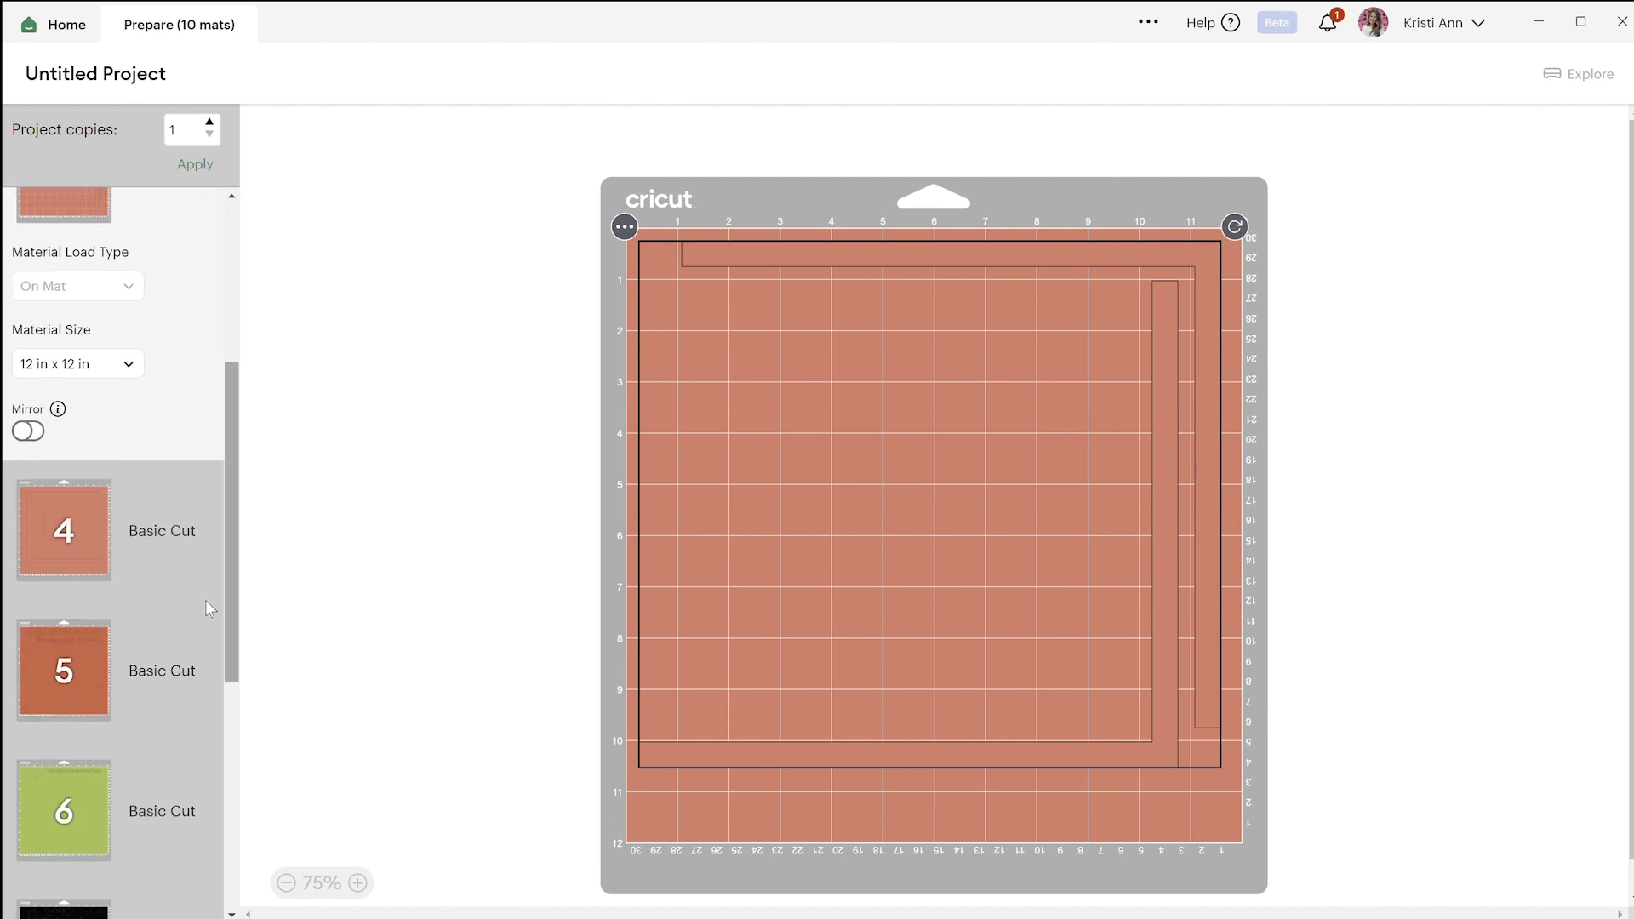
click(99, 533)
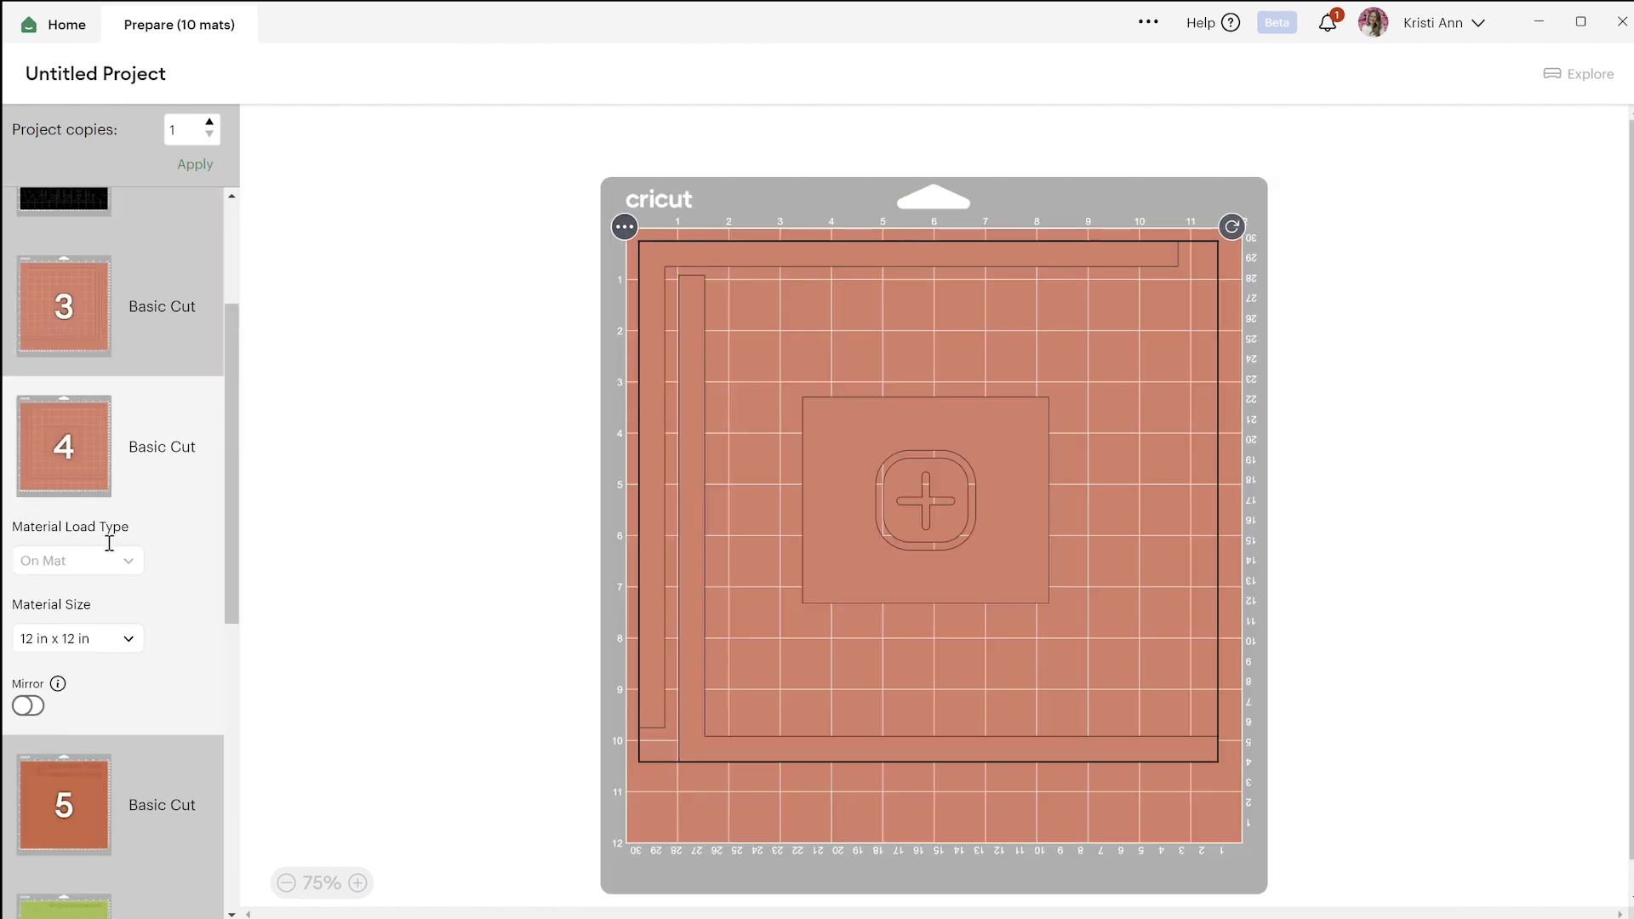
click(115, 321)
click(65, 804)
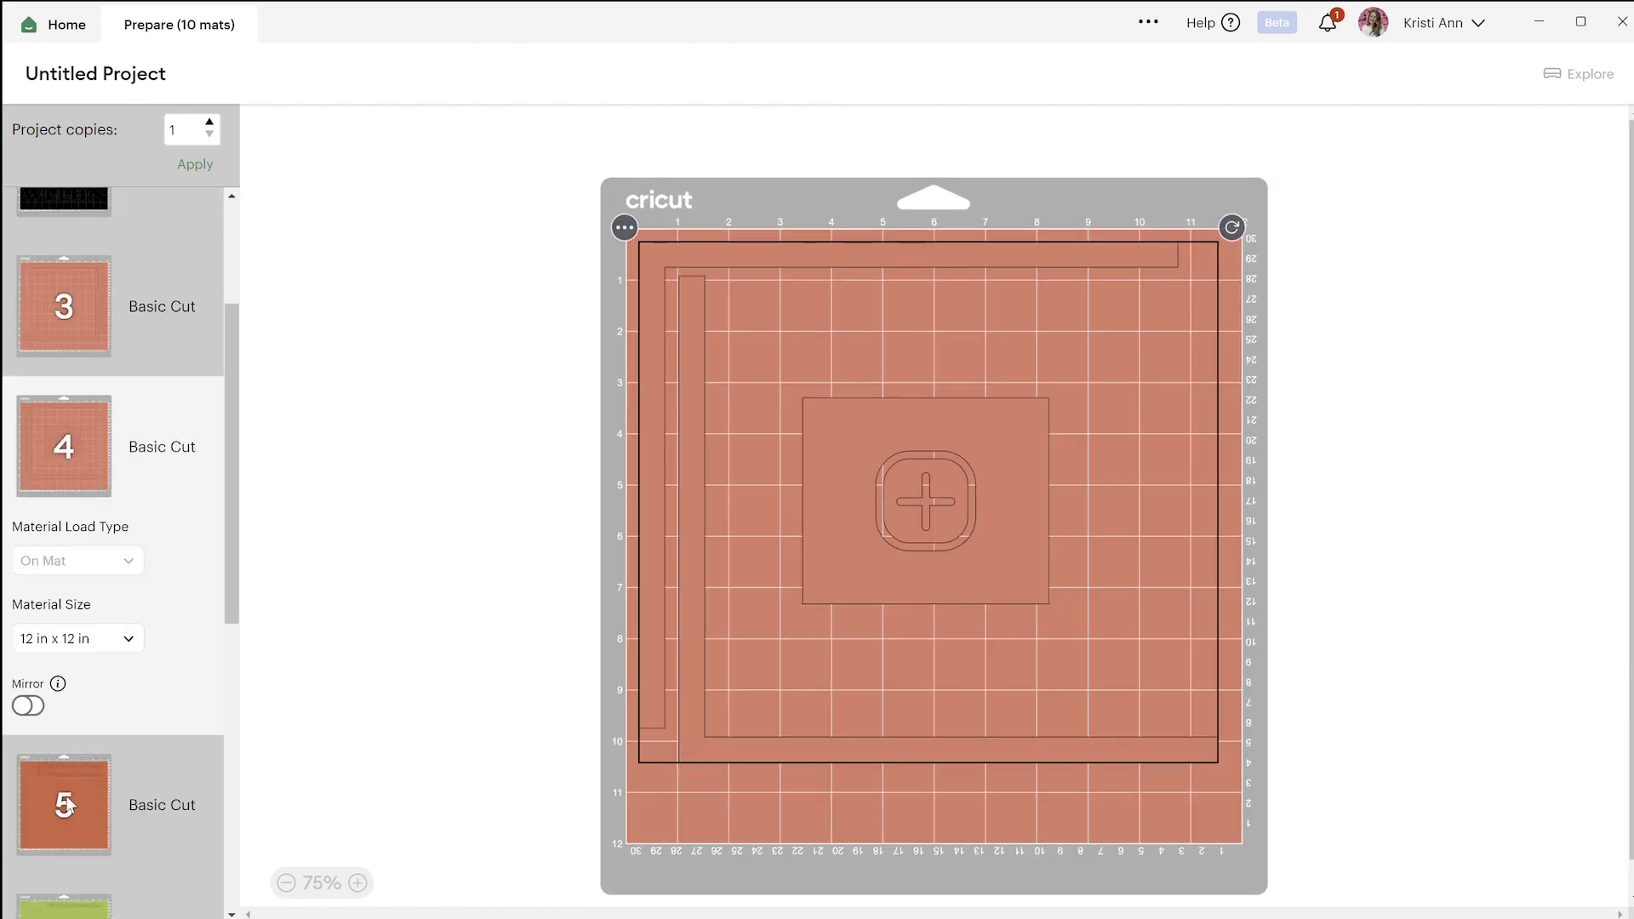
scroll(225, 553, down, 4)
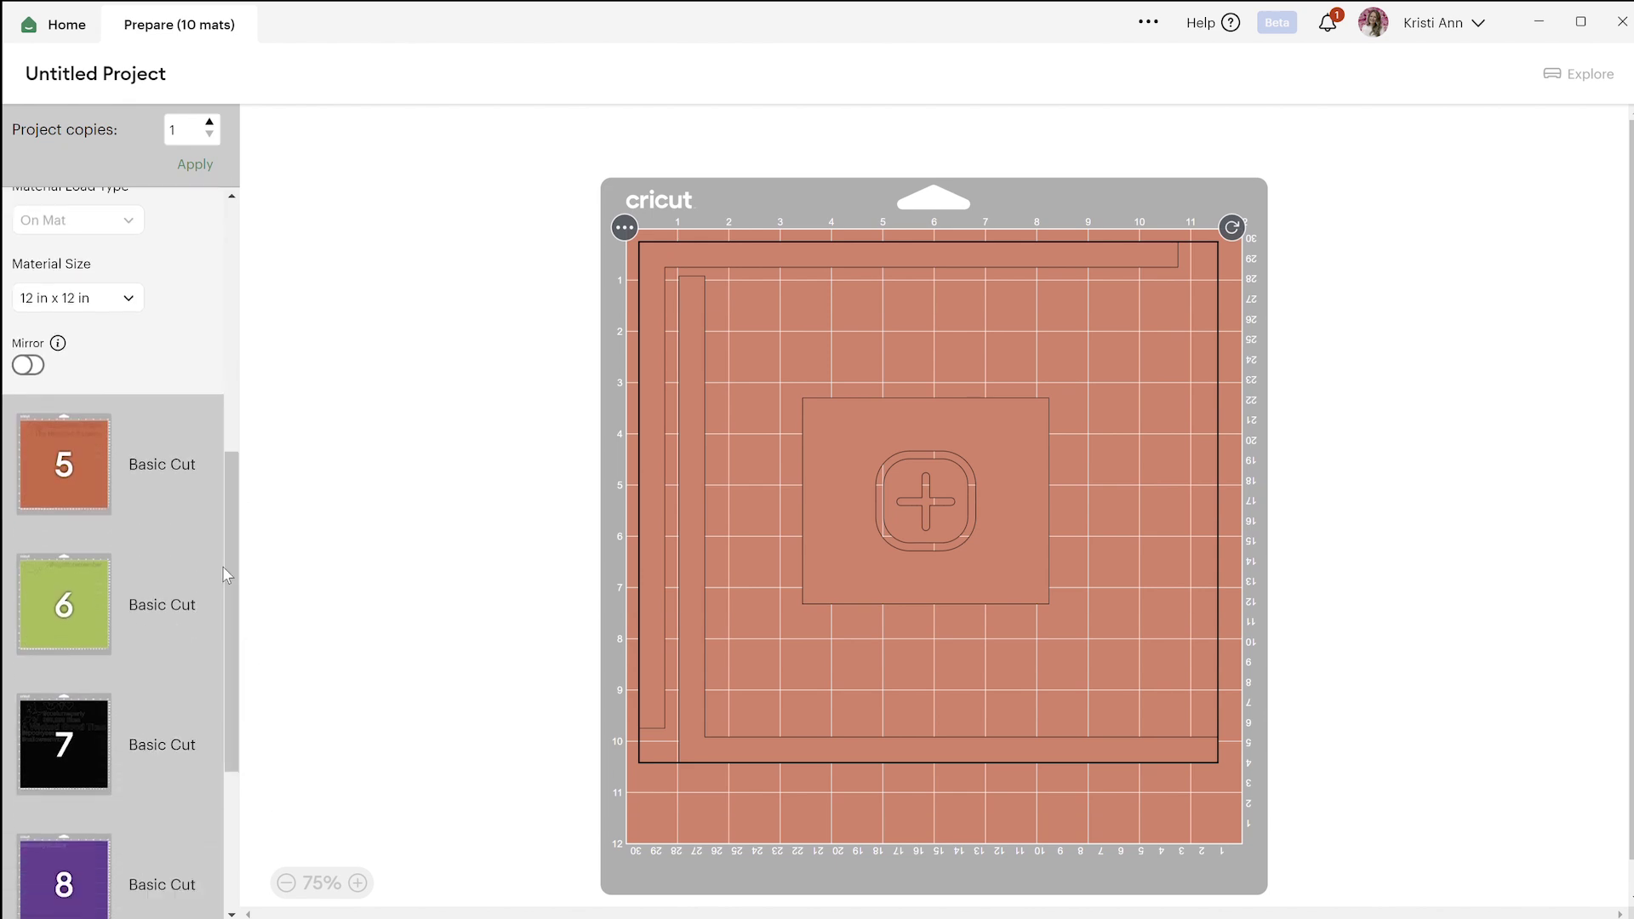
click(68, 451)
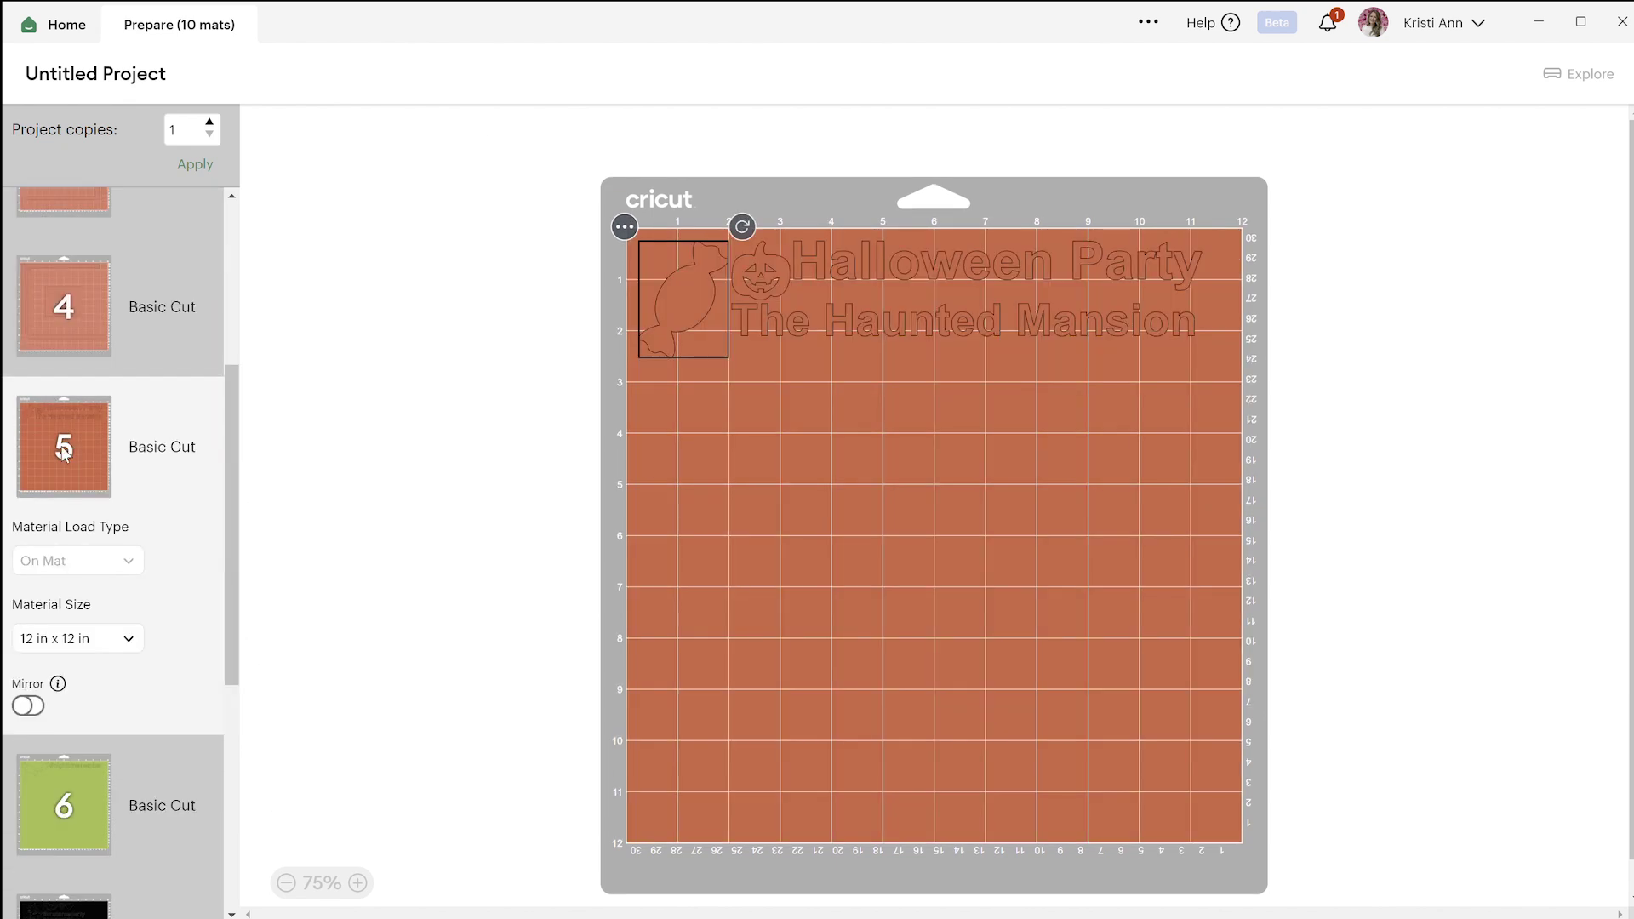
Step: Turn on Mirror for the iron-on mats 5, 6 and 8
click(30, 707)
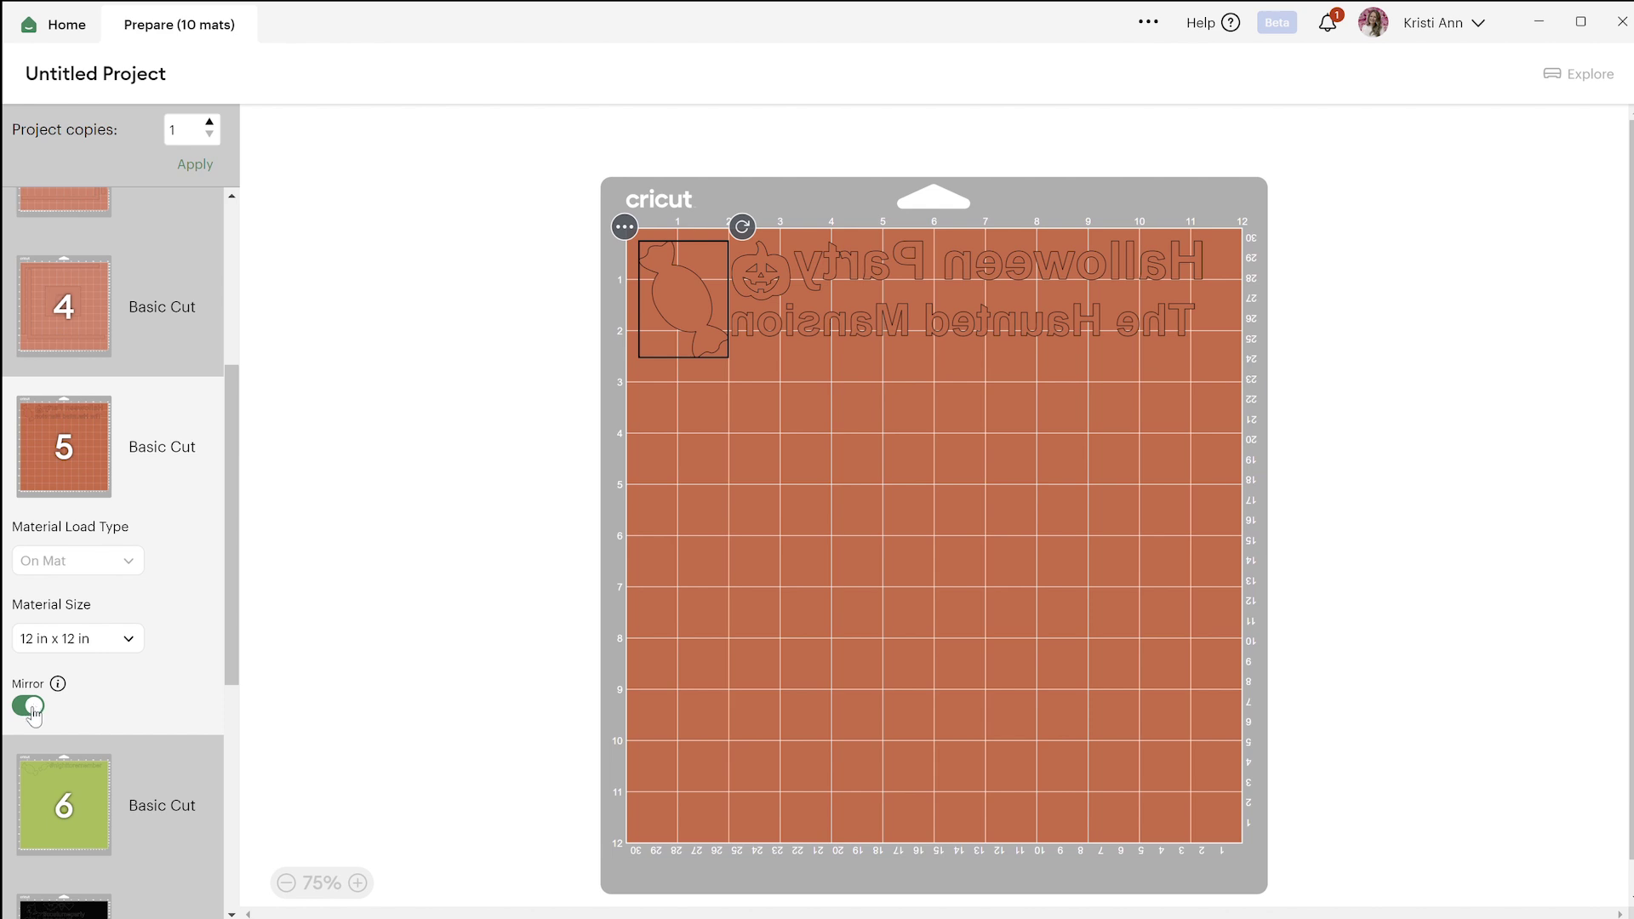
scroll(208, 713, down, 3)
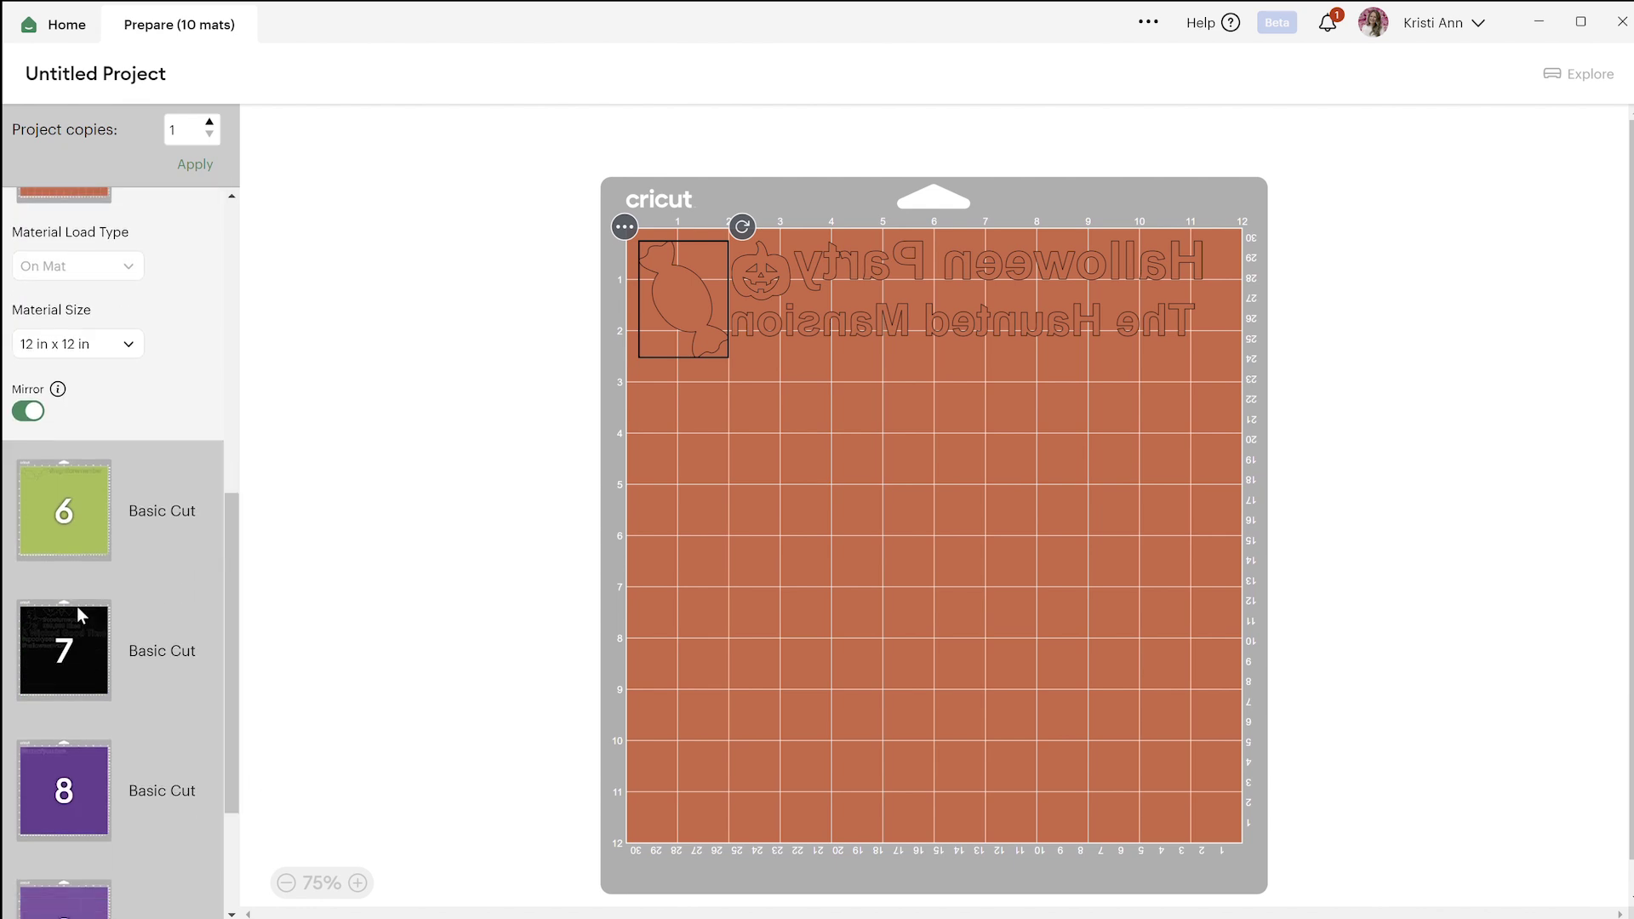
click(58, 517)
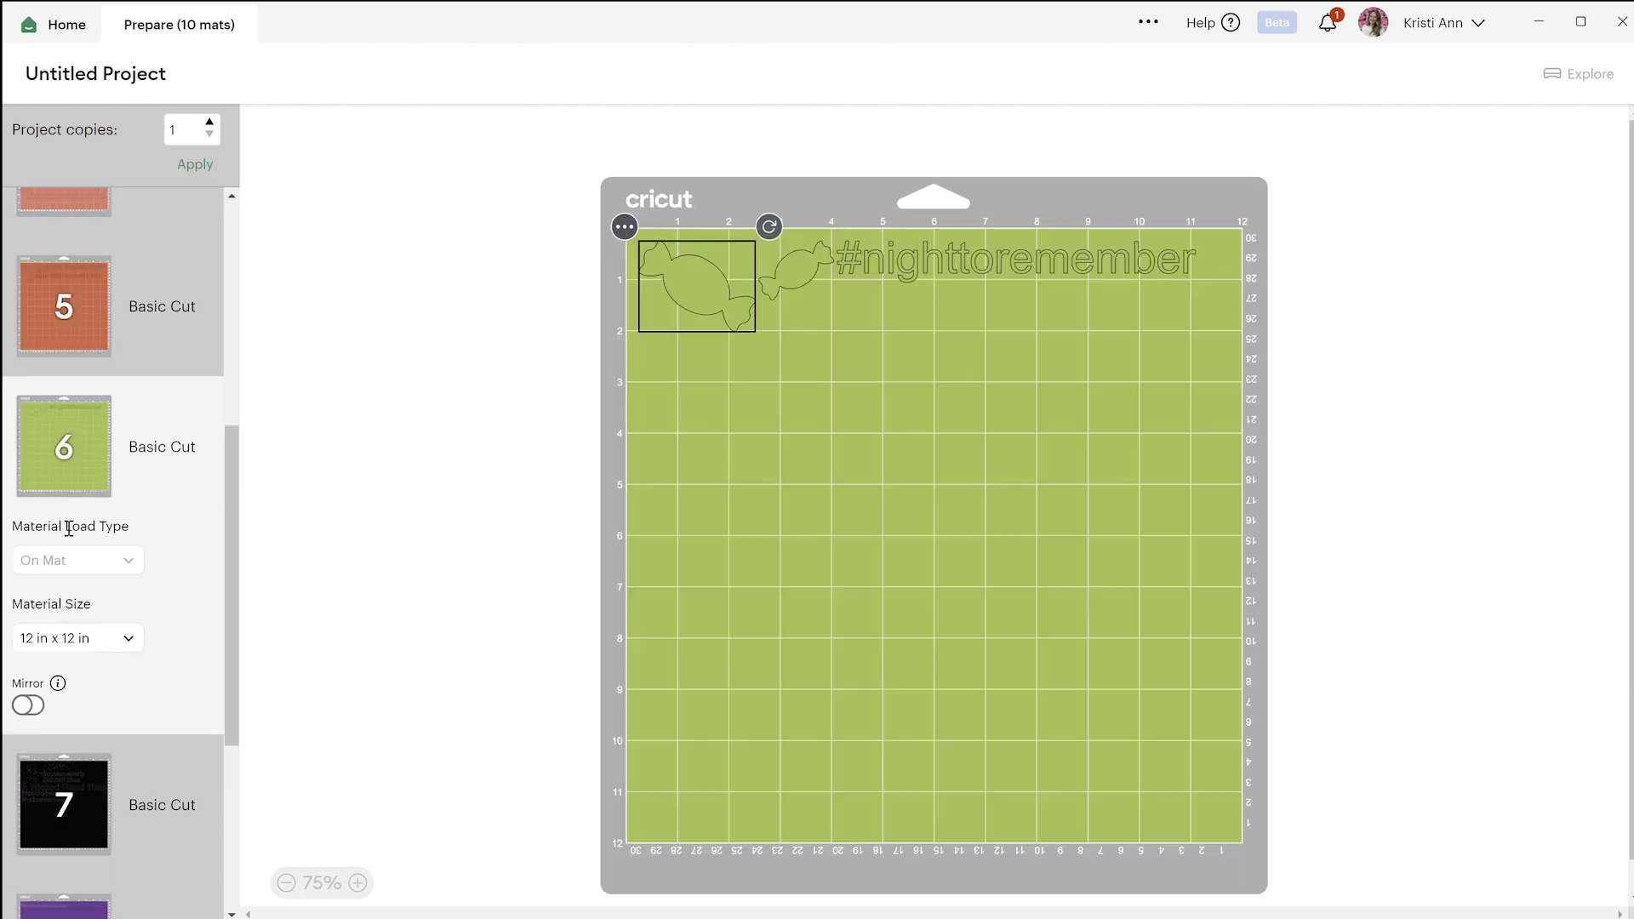
click(29, 705)
scroll(217, 607, down, 3)
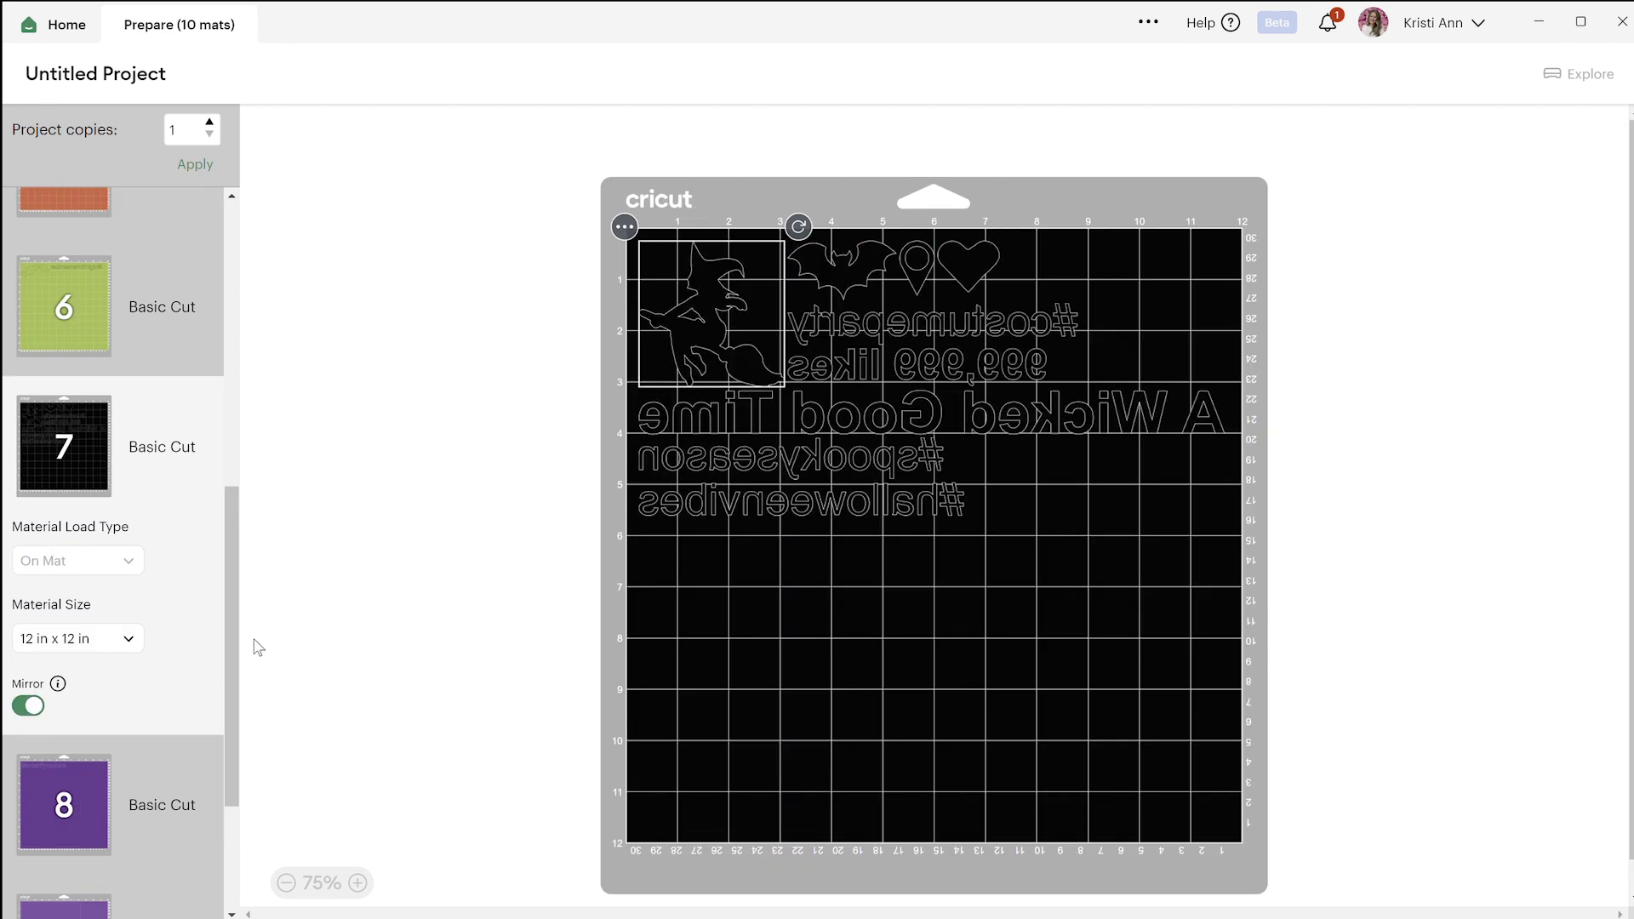
scroll(103, 623, down, 5)
click(104, 623)
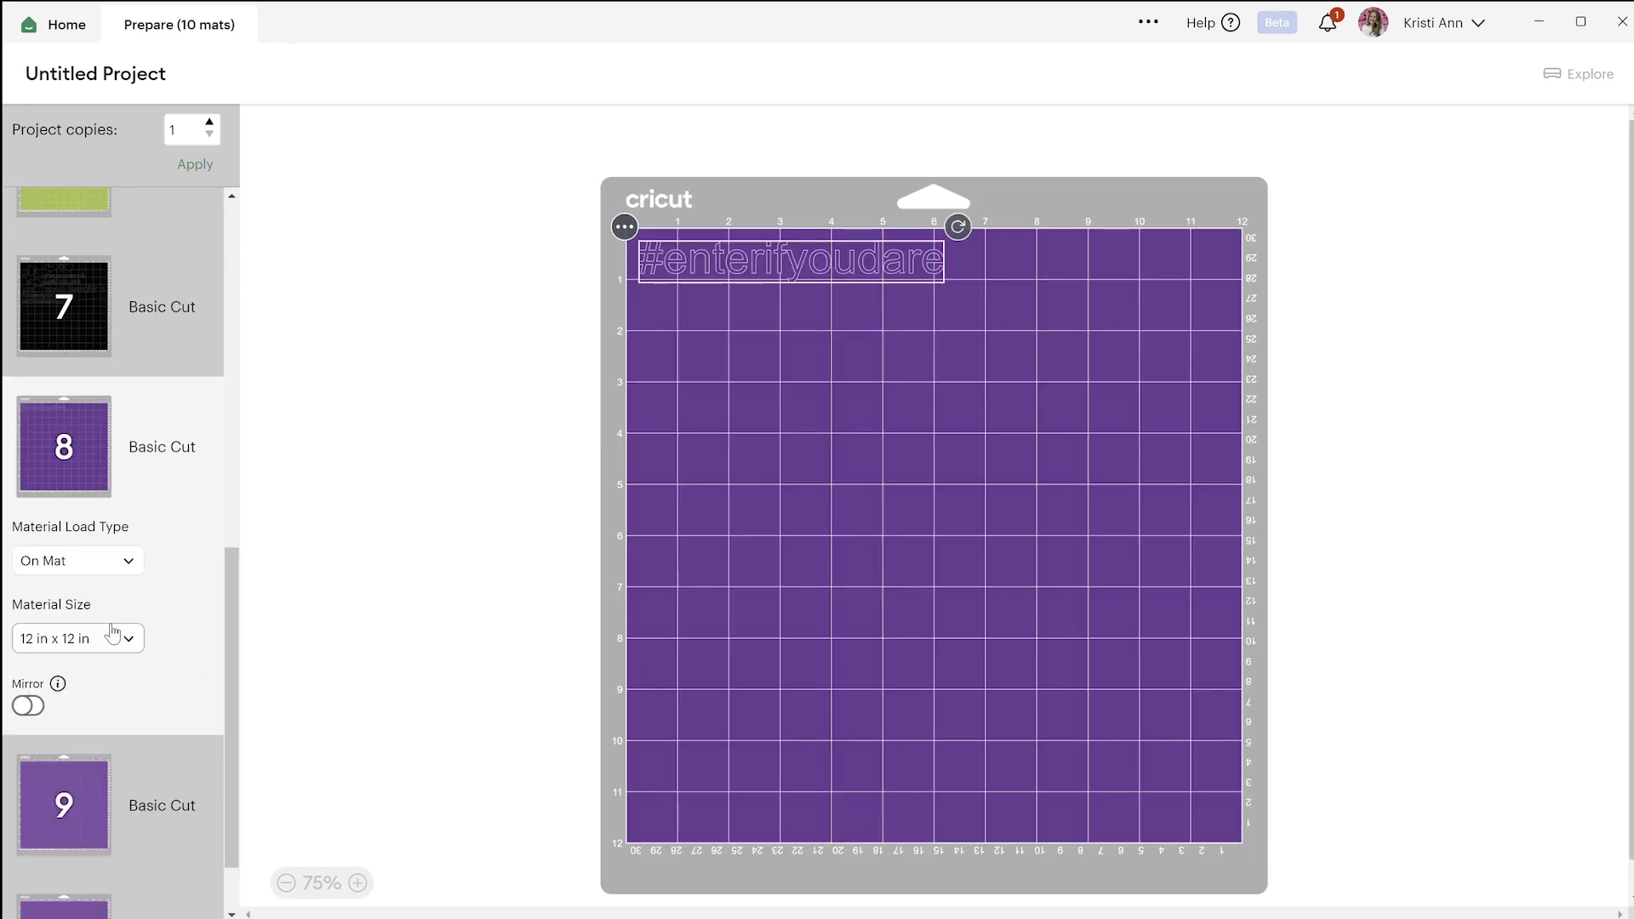
click(30, 706)
Step: Check that mats 9 and 10 stay unmirrored, then return to mat 1
scroll(234, 655, down, 1)
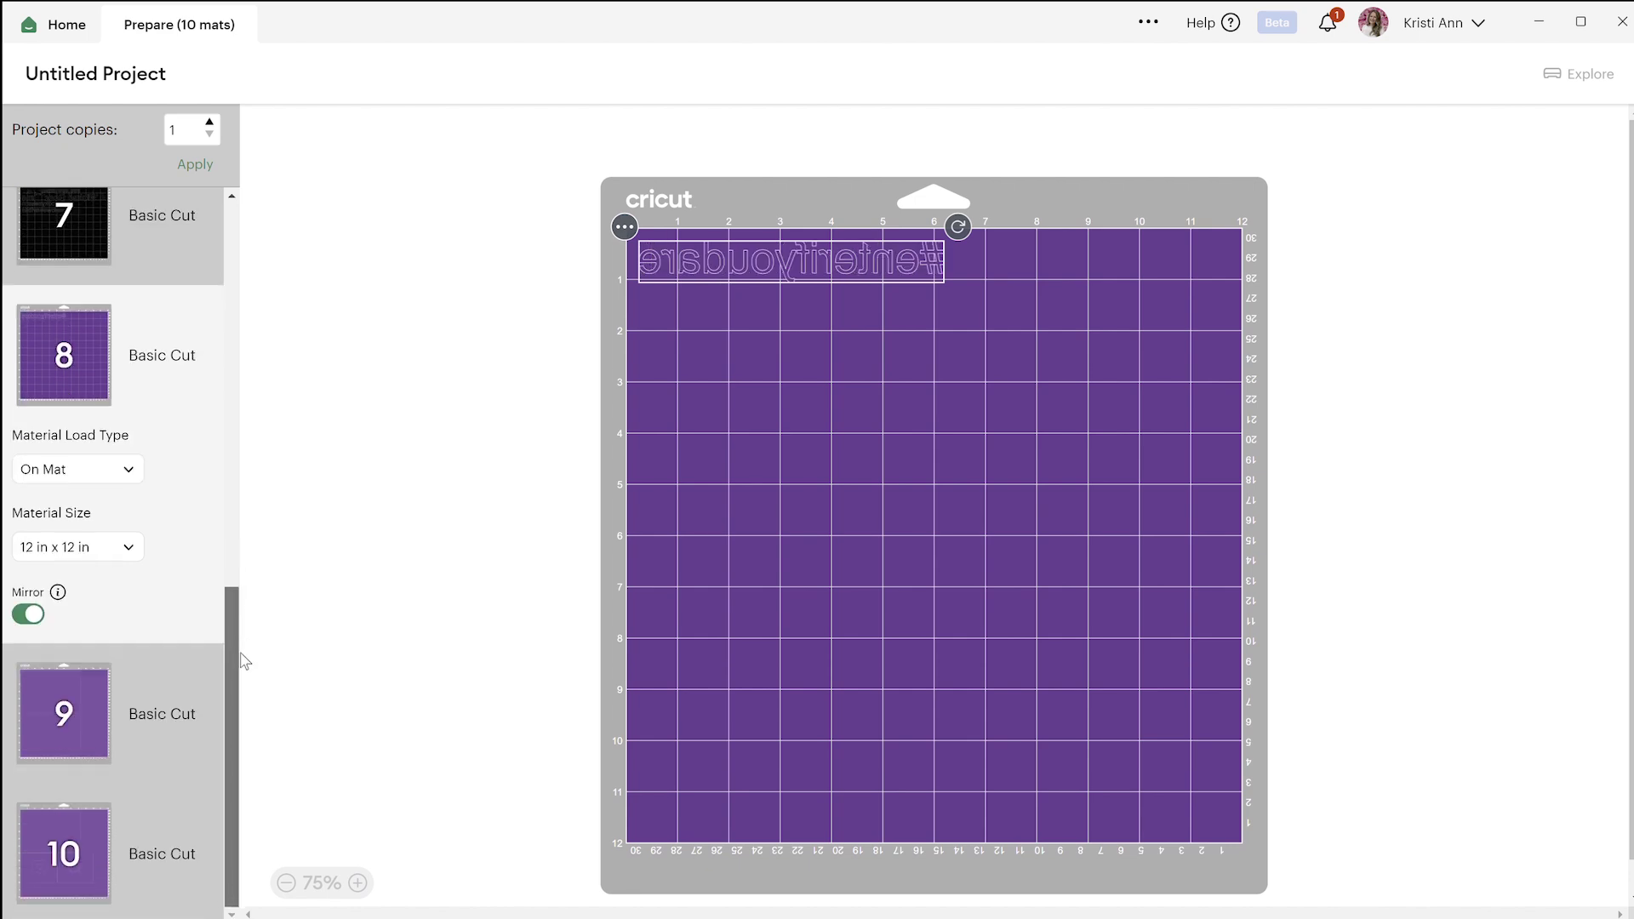
click(149, 705)
click(148, 858)
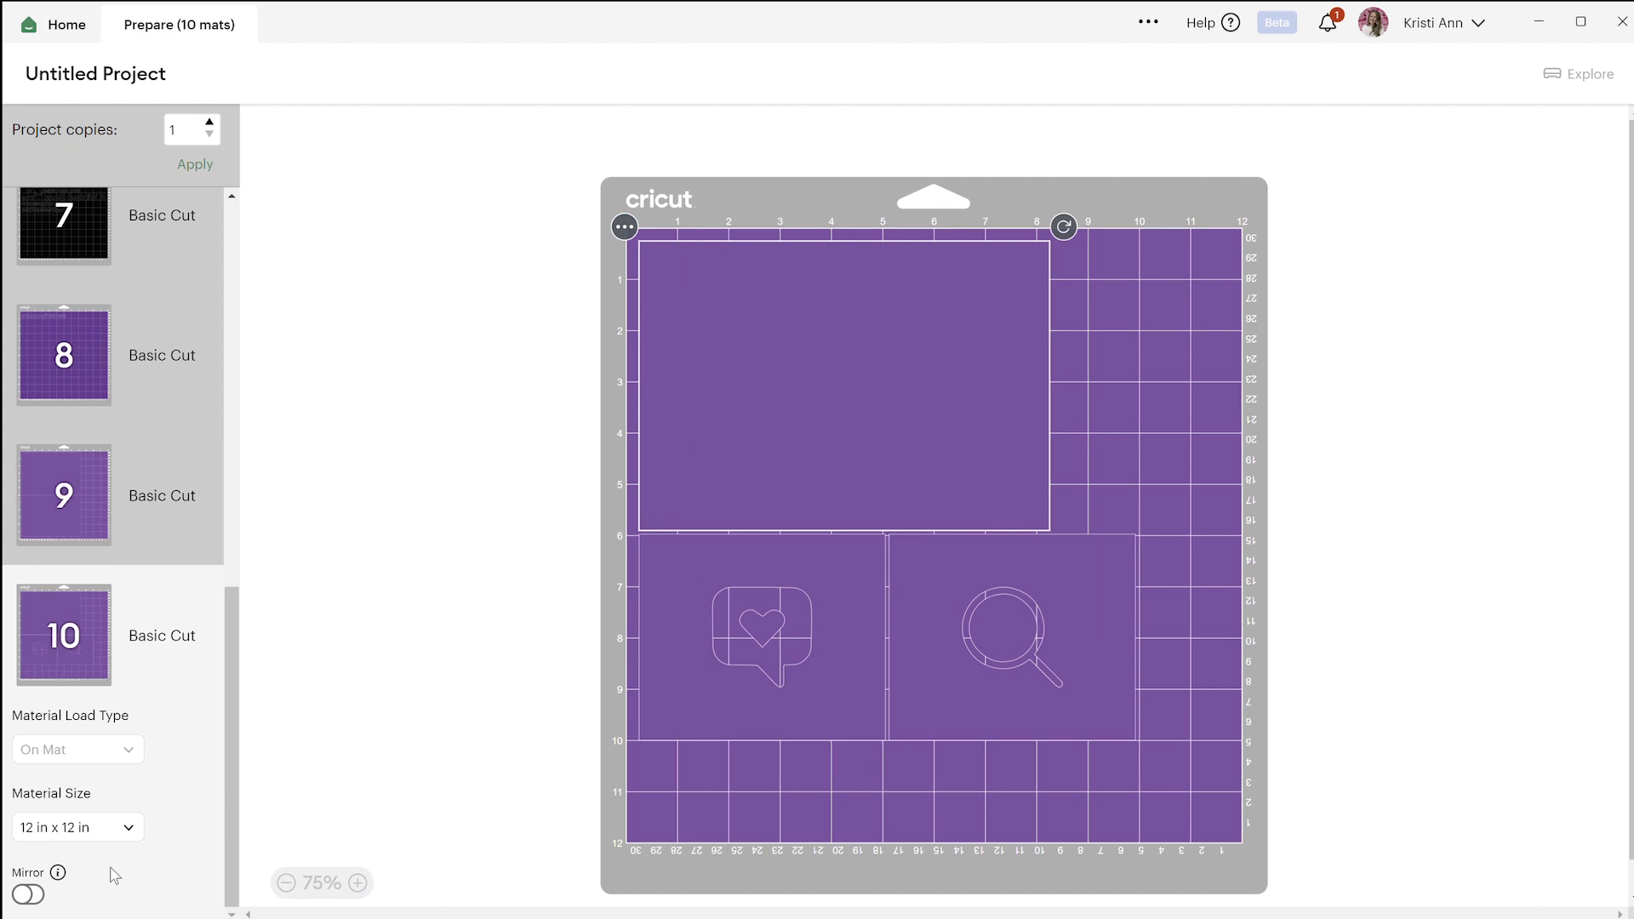
scroll(189, 453, up, 10)
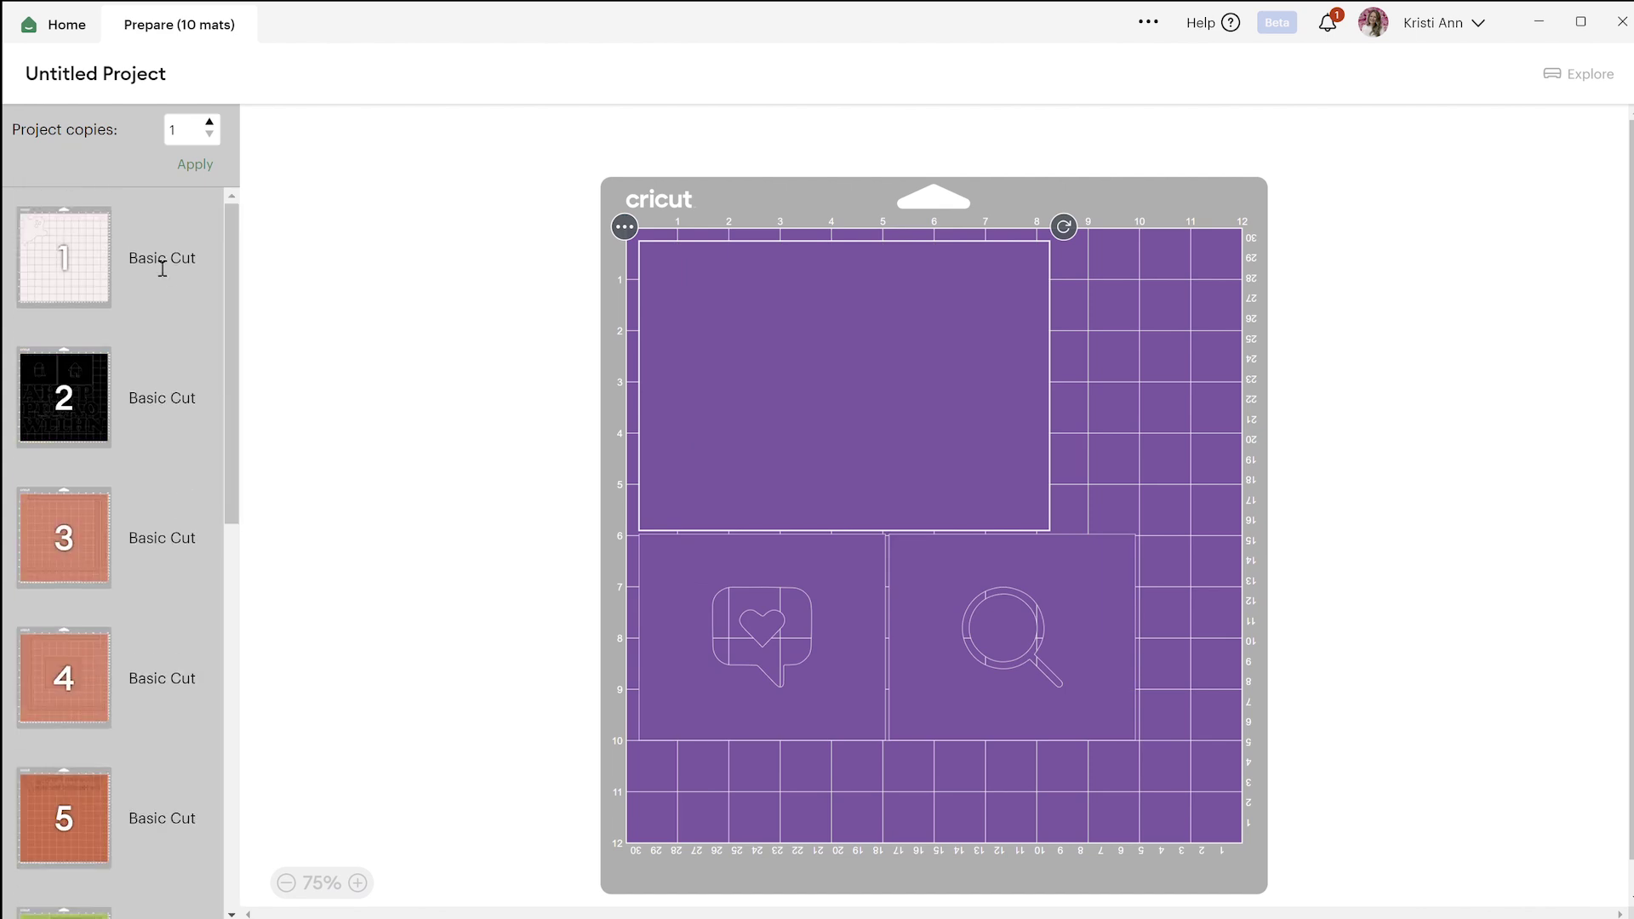
click(161, 268)
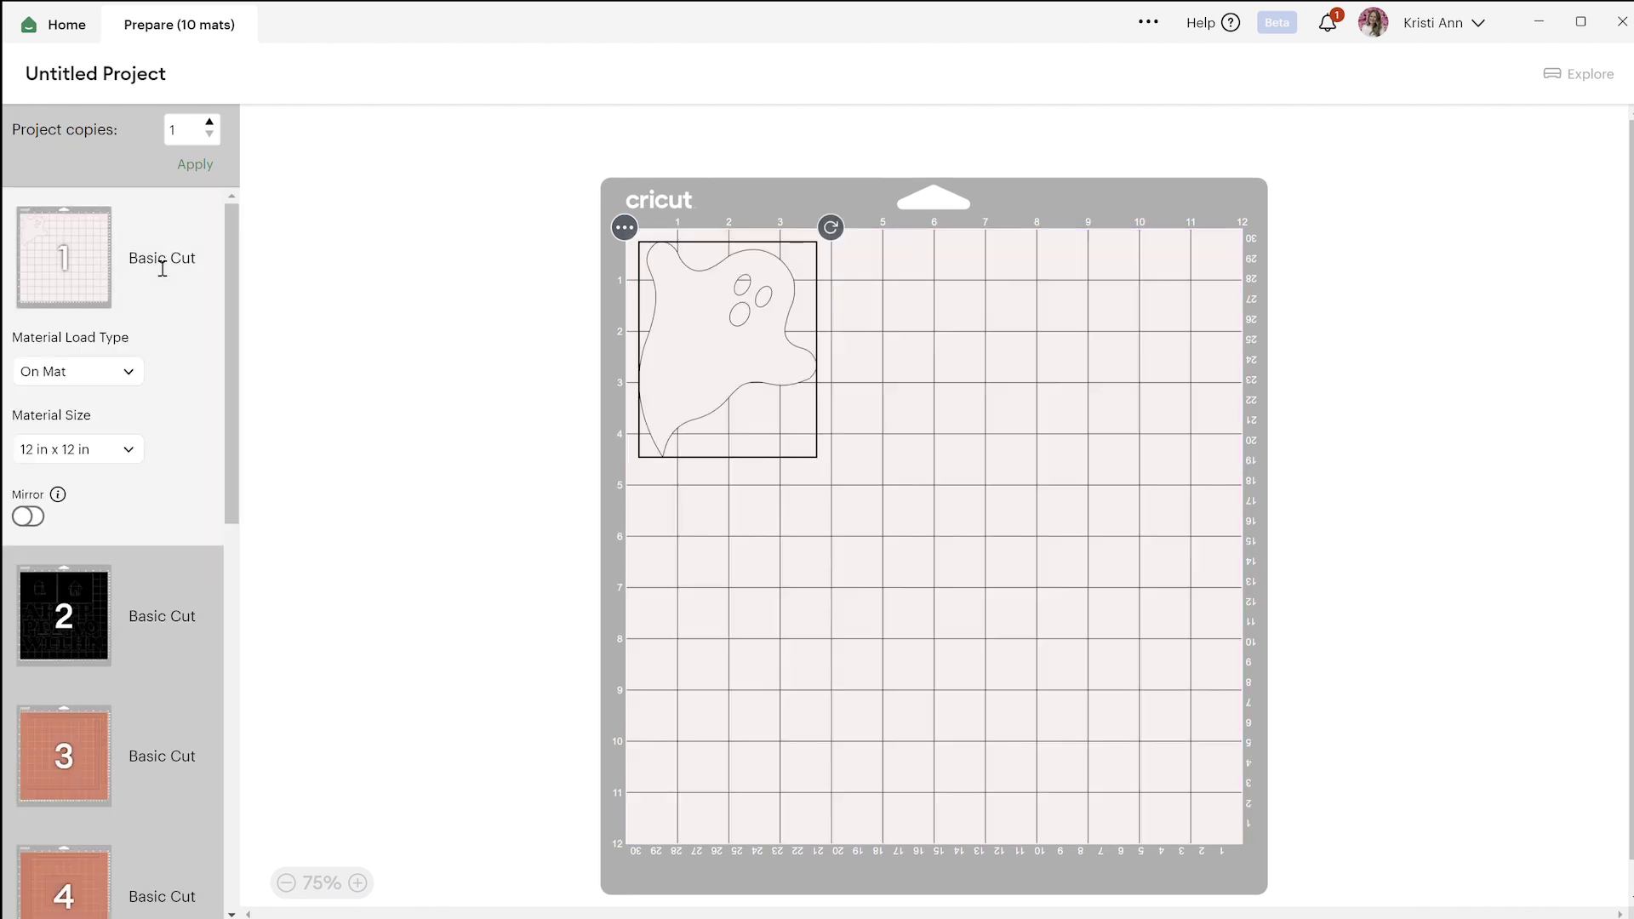